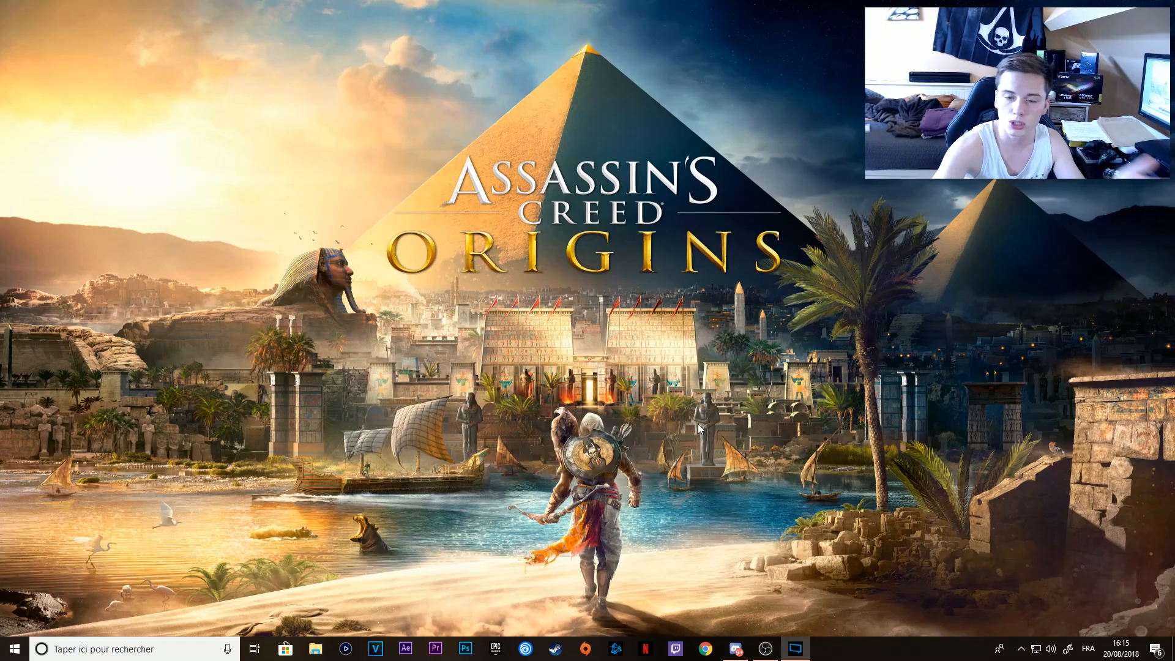
Switch to OBS Studio and maximize its window.
key("alt+Tab")
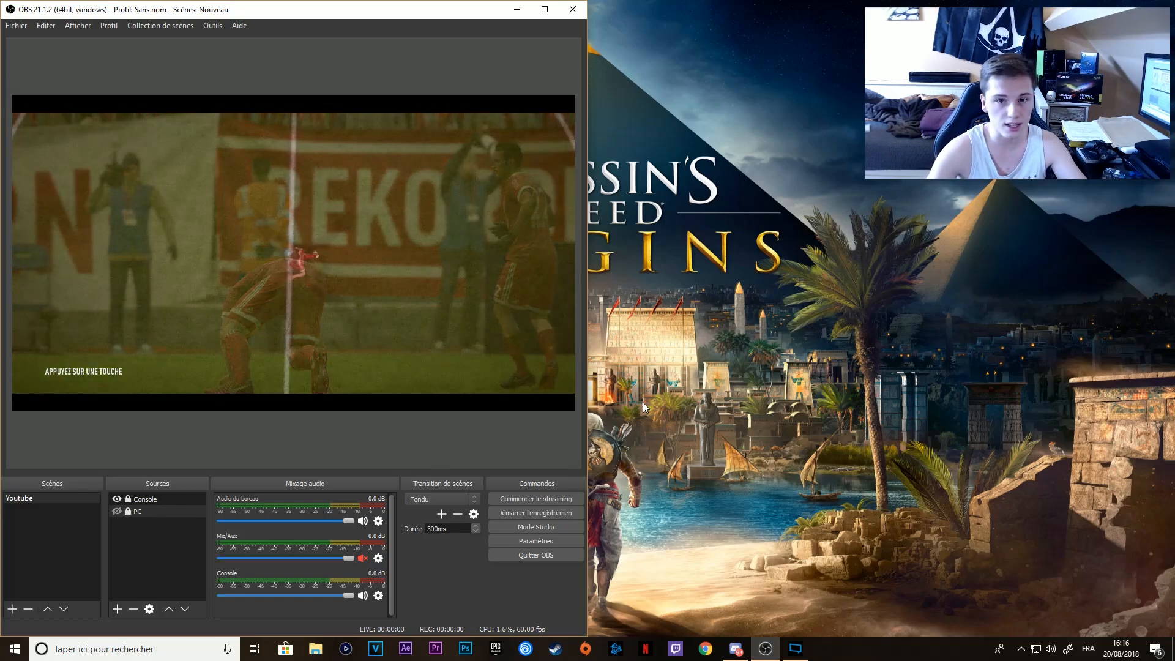
key("super+Up")
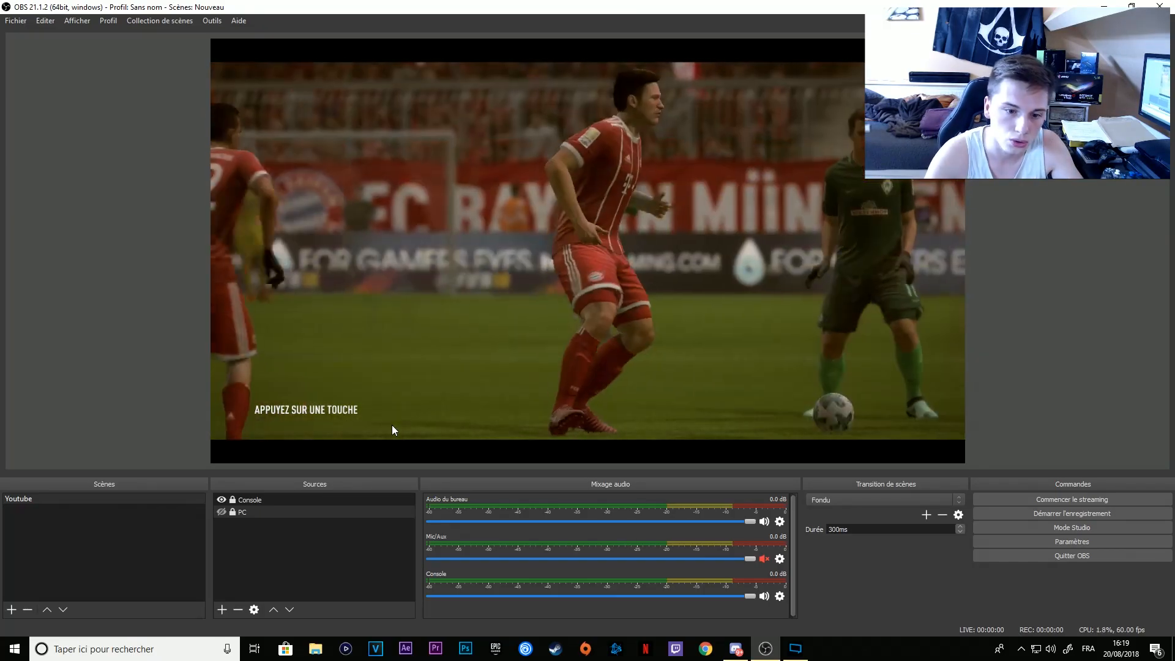
left_click(224, 503)
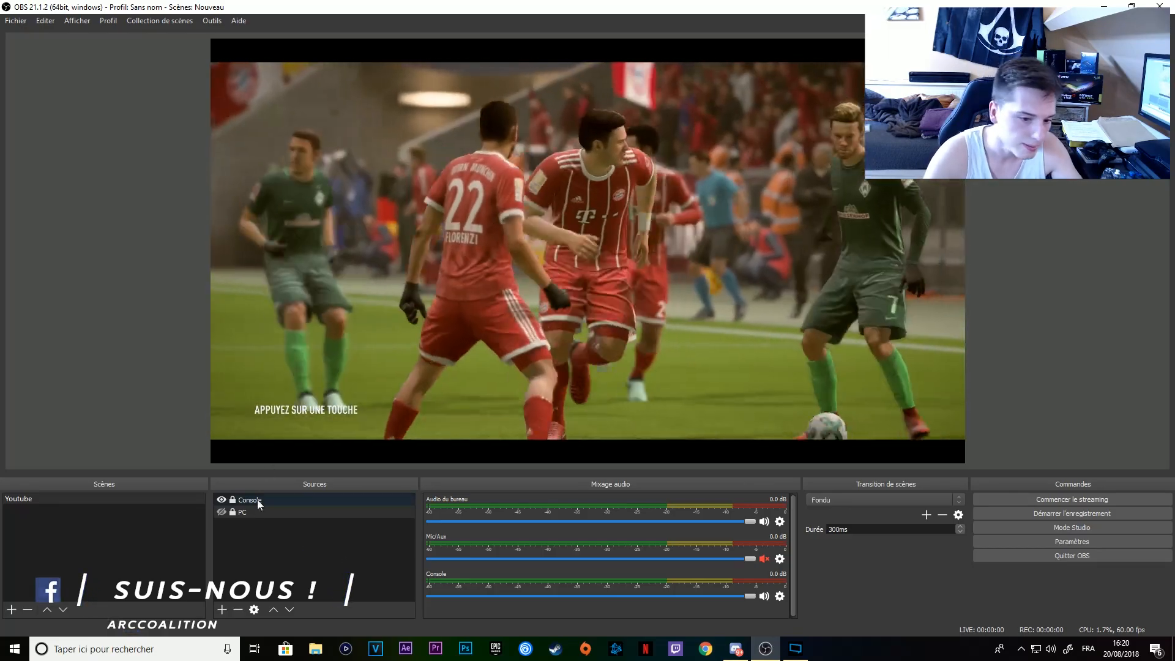
left_click(242, 499)
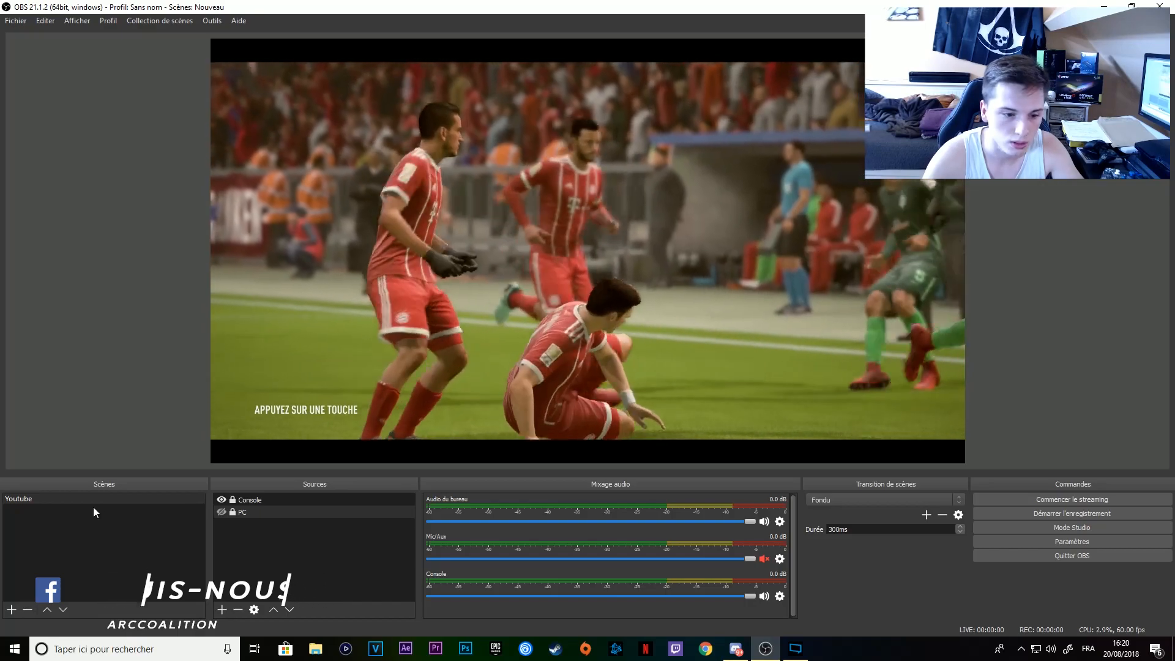
Add a new scene named Tuto.
right_click(71, 517)
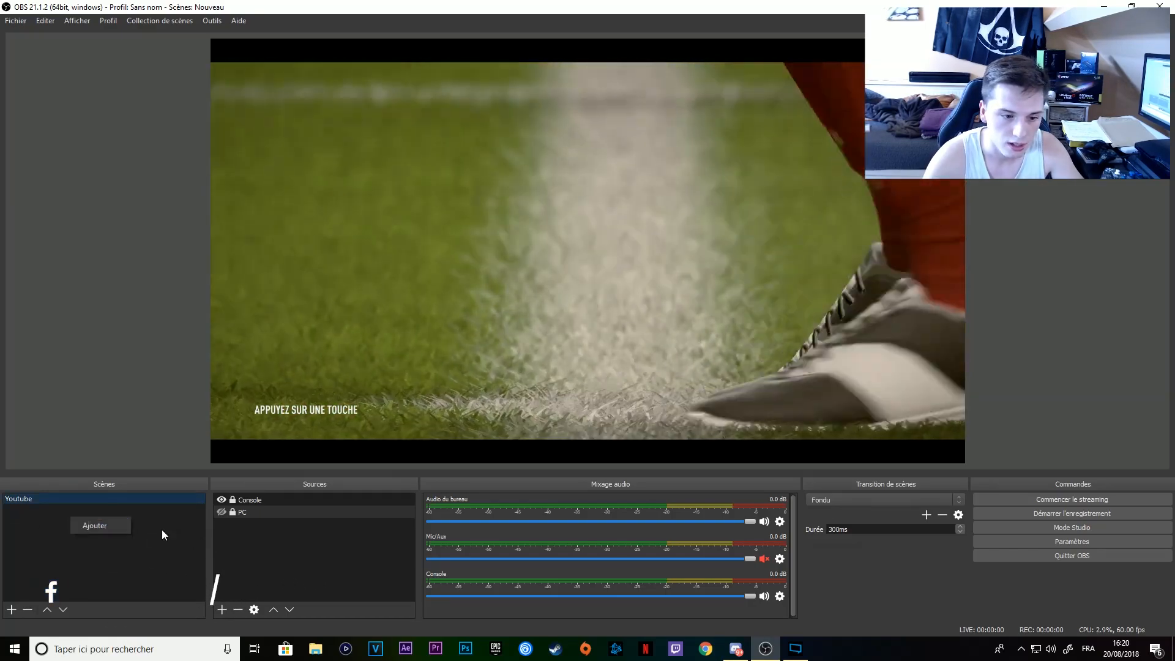
left_click(113, 529)
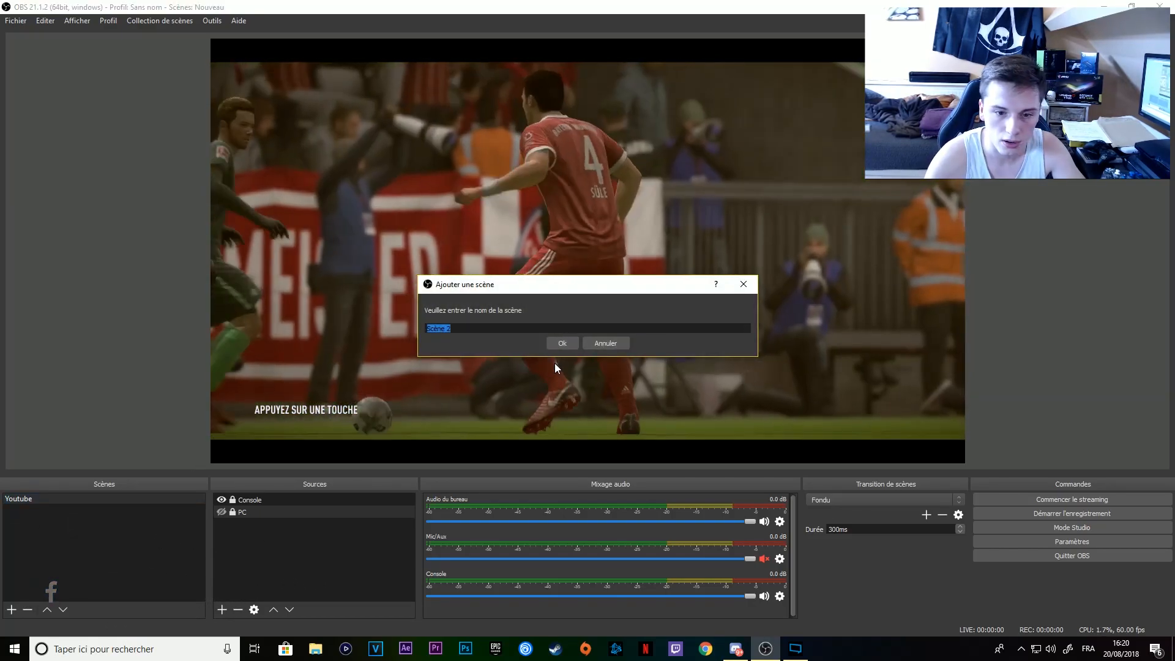
type("T")
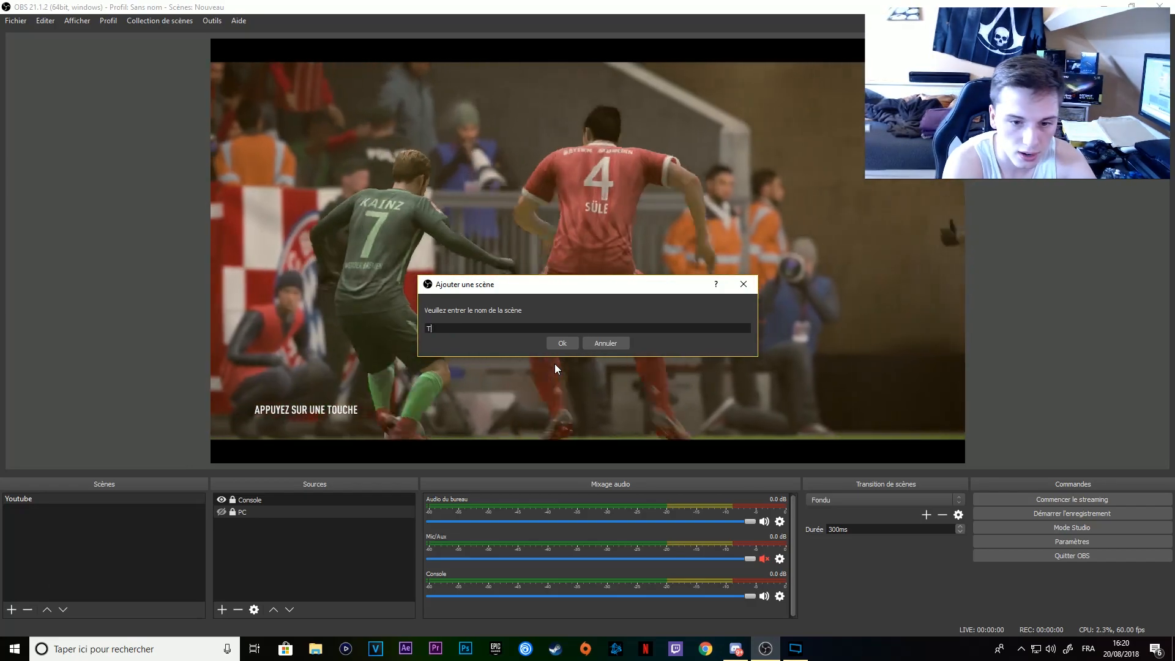
type("uto")
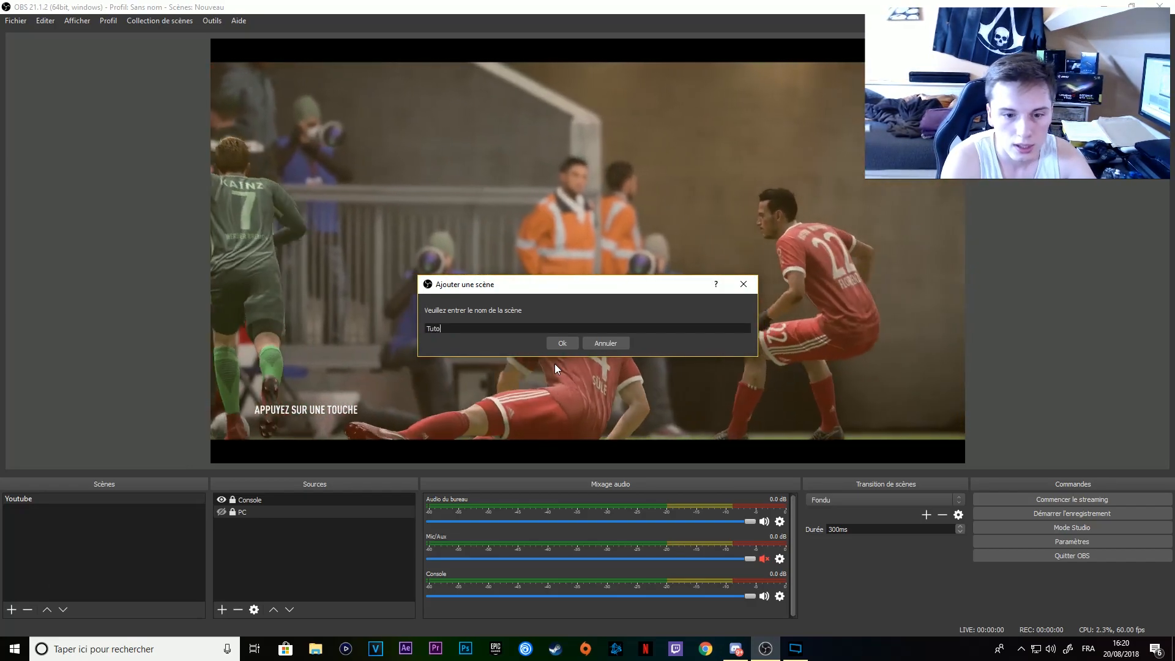
left_click(553, 340)
Compare the Youtube and Tuto scenes by switching between them, leaving Tuto selected.
left_click(126, 499)
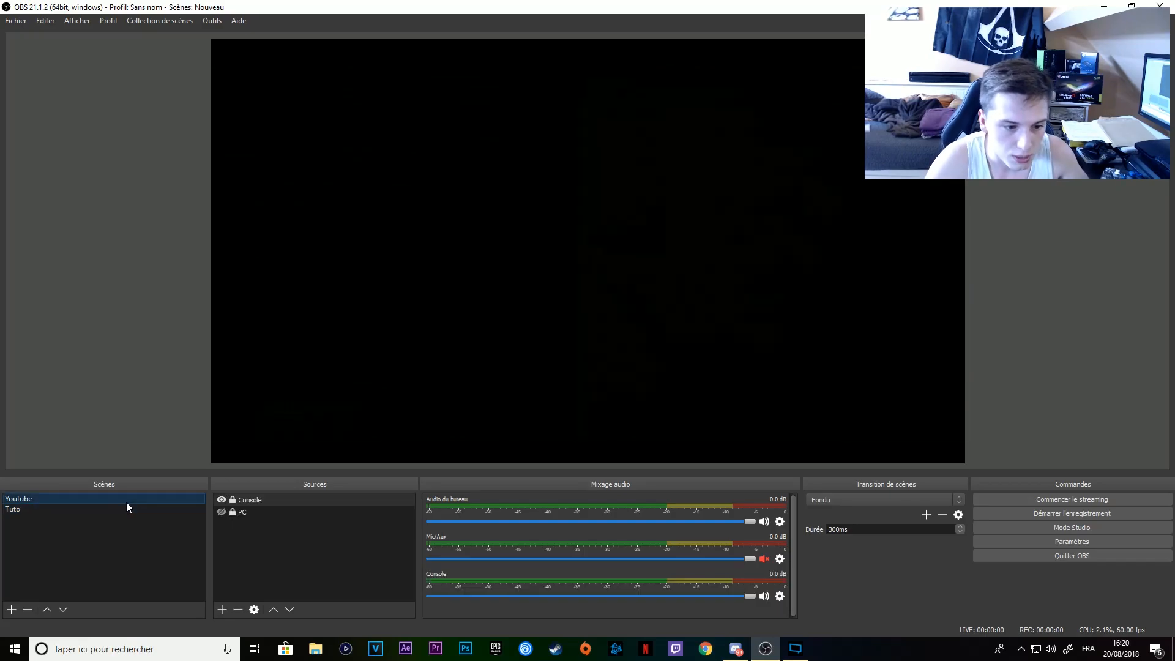
left_click(149, 509)
left_click(143, 499)
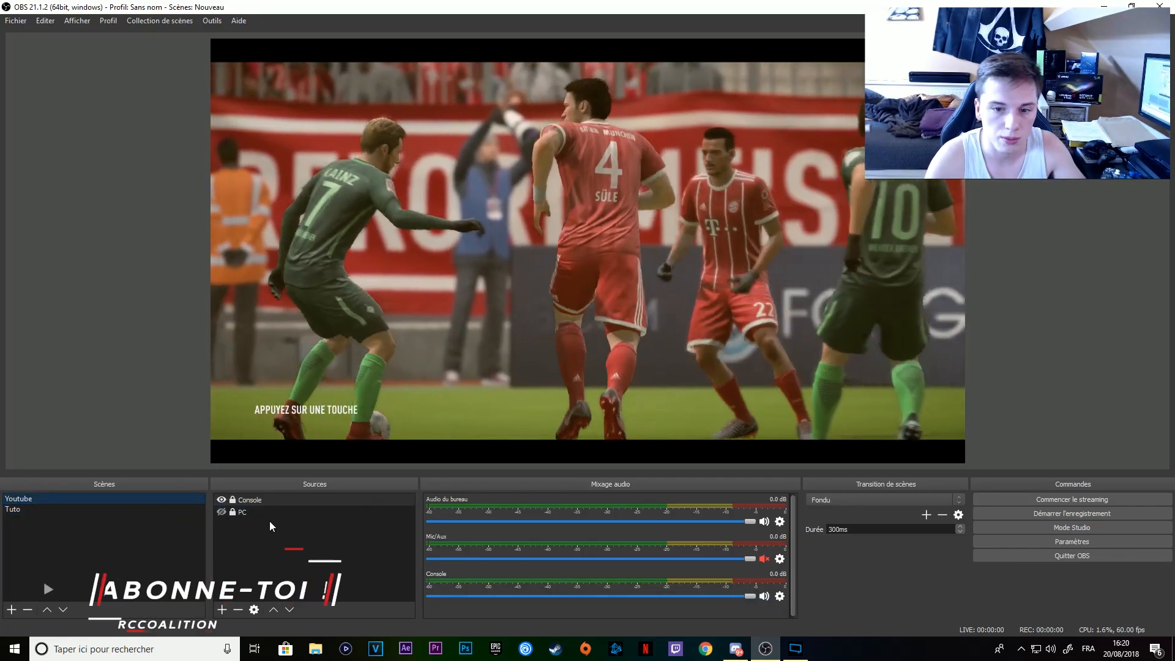
left_click(175, 509)
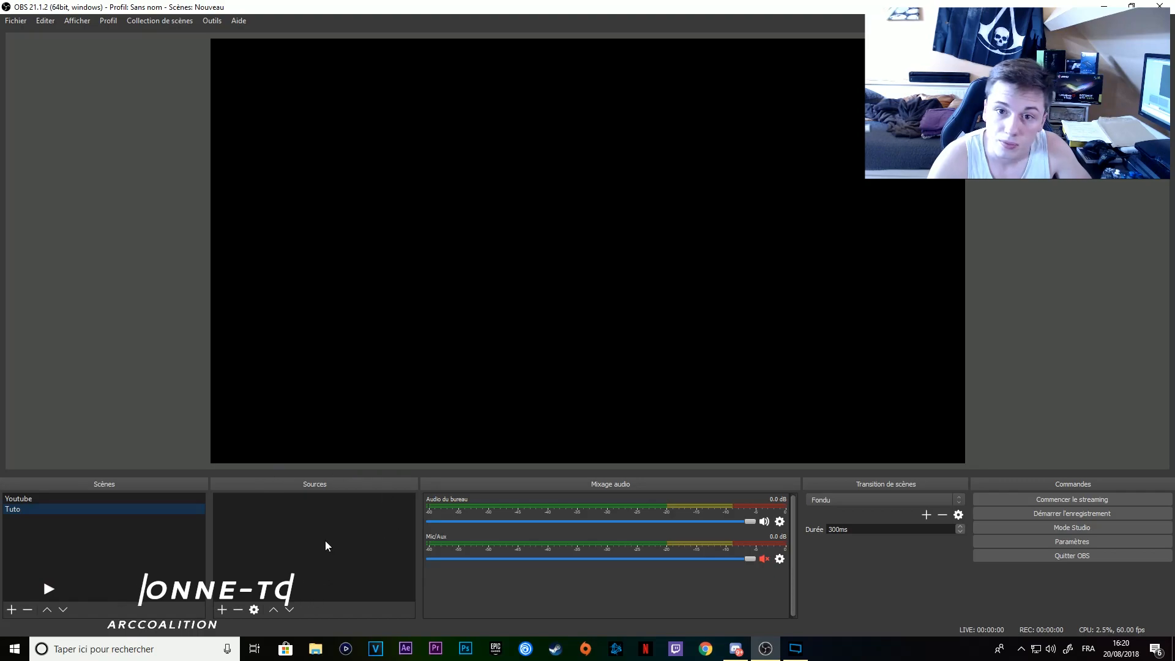
Create a new Capture de jeu source in the Tuto scene and list its capture modes.
left_click(222, 610)
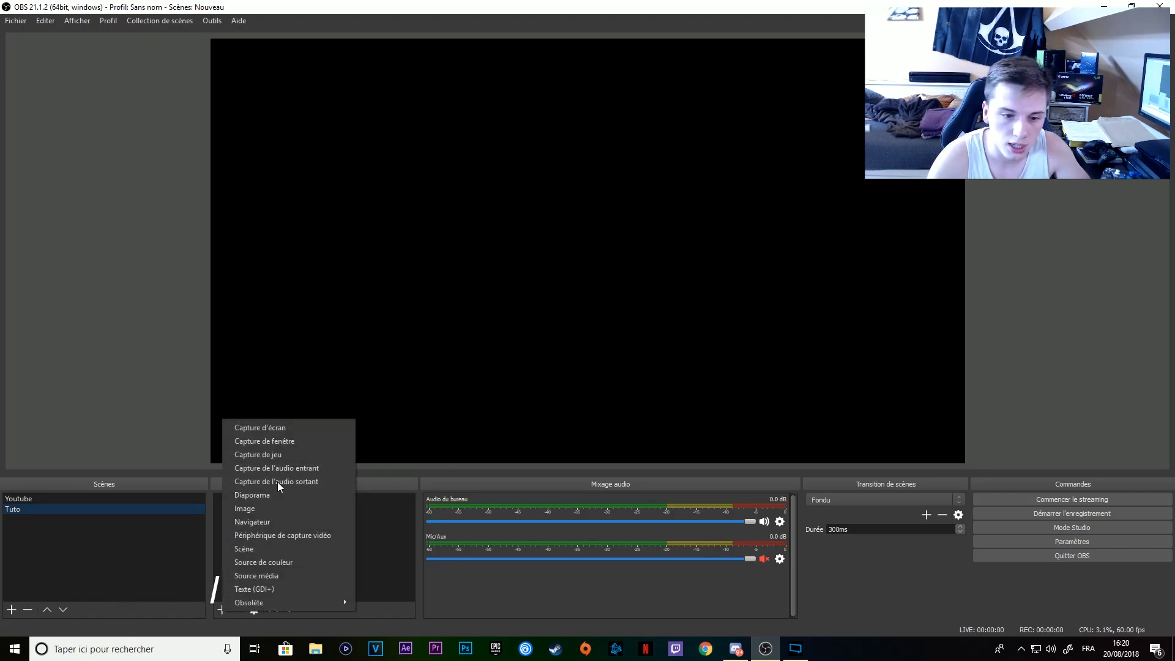
left_click(310, 452)
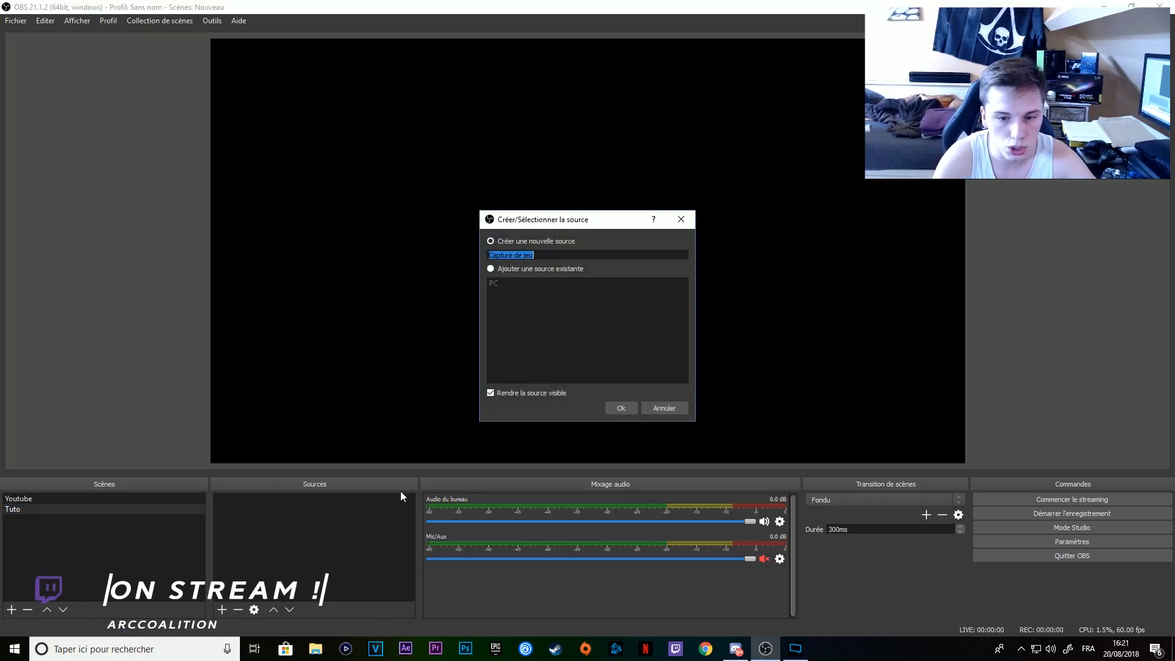
left_click(621, 408)
left_click(603, 385)
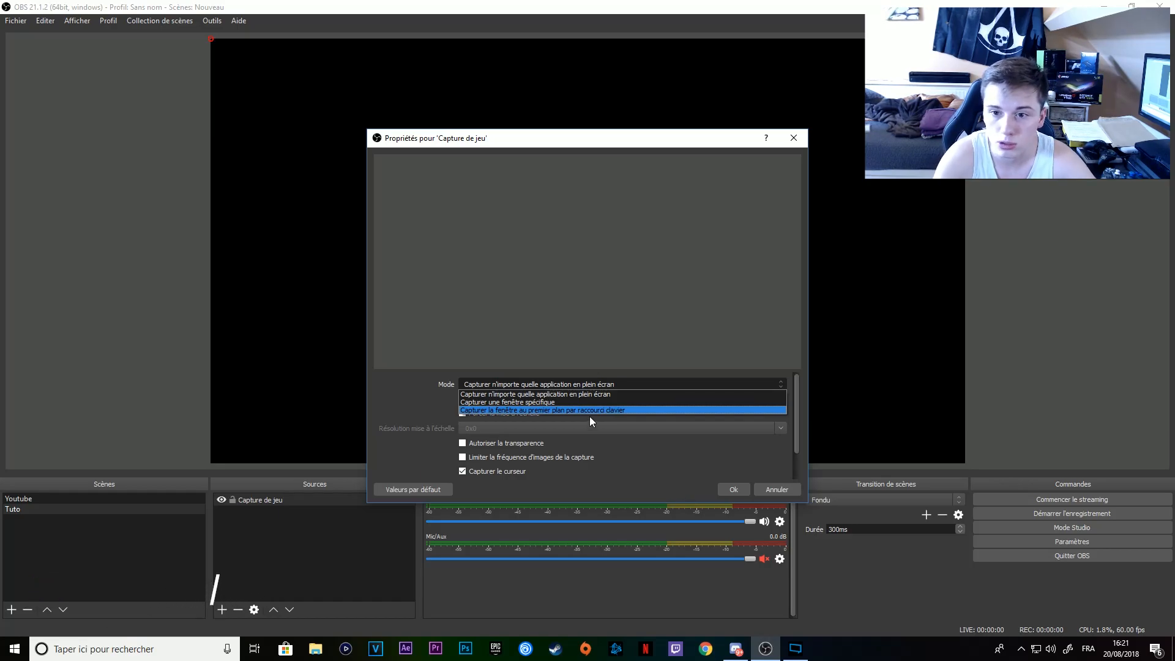
Cancel the game capture properties and delete the Capture de jeu source from the Tuto scene.
left_click(767, 488)
left_click(767, 489)
key("Delete")
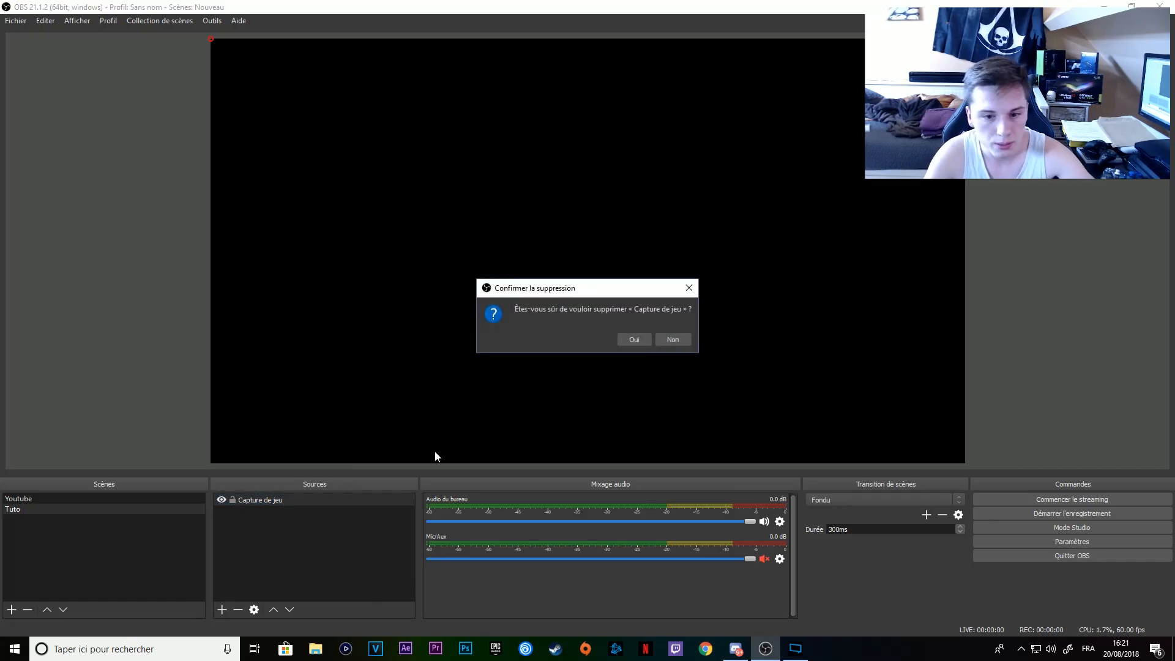
left_click(649, 339)
Try adding a Périphérique de capture vidéo source to the Tuto scene with Game Capture HD60 Pro (Video) (#01) as its device.
right_click(342, 546)
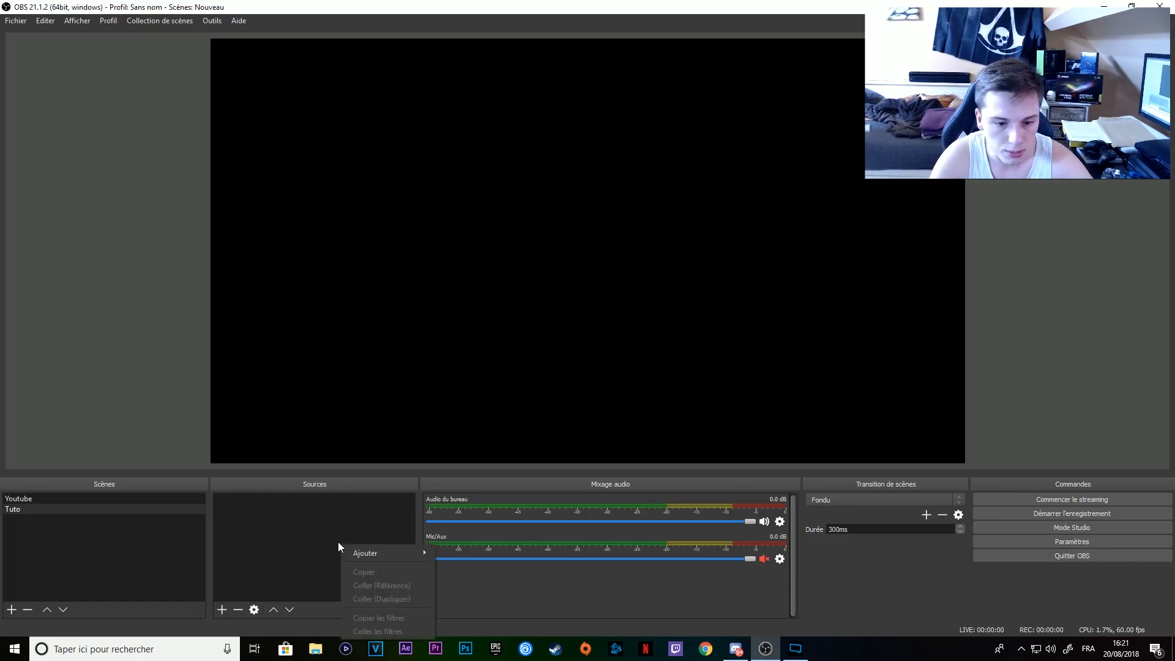
mouse_move(406, 554)
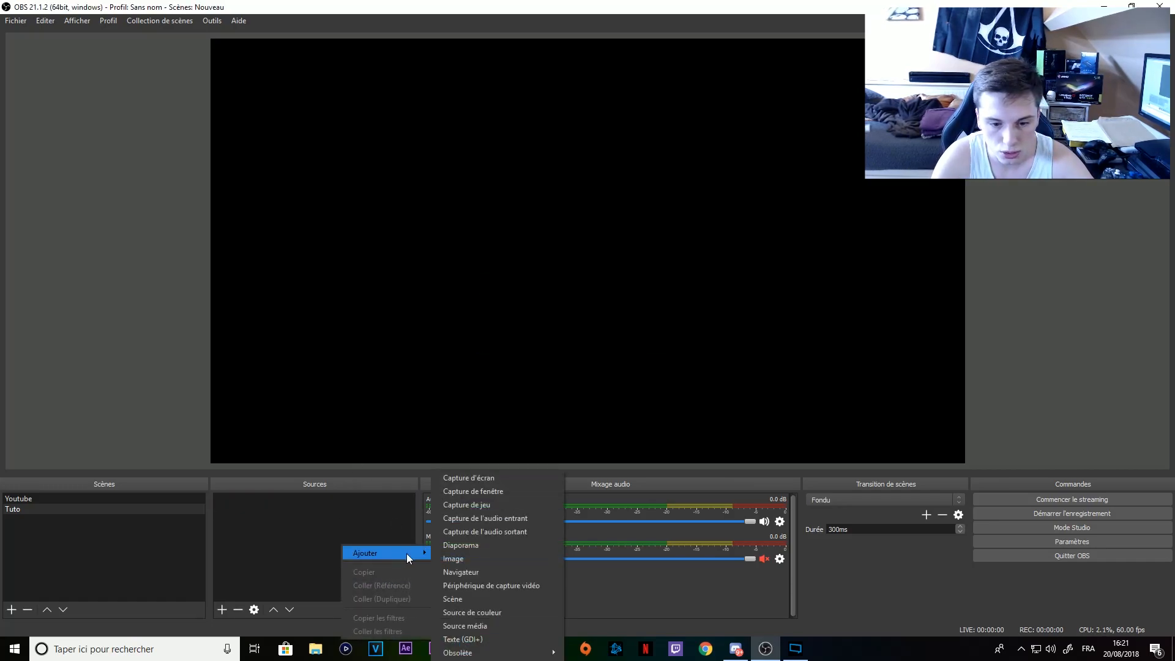
left_click(510, 585)
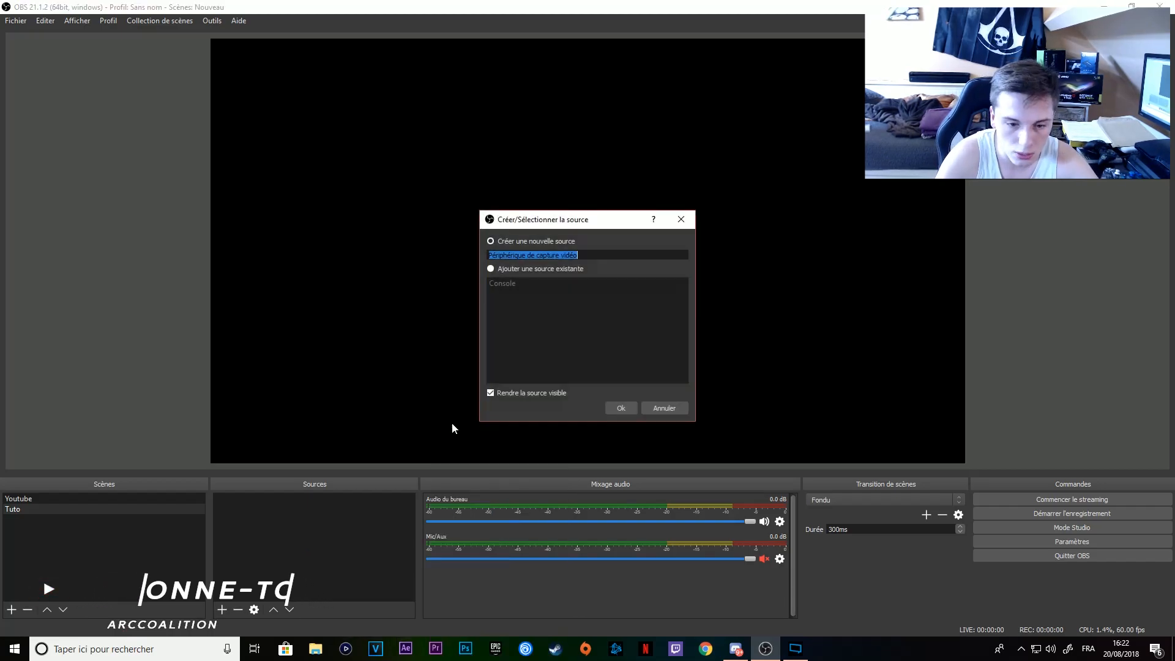
left_click(616, 409)
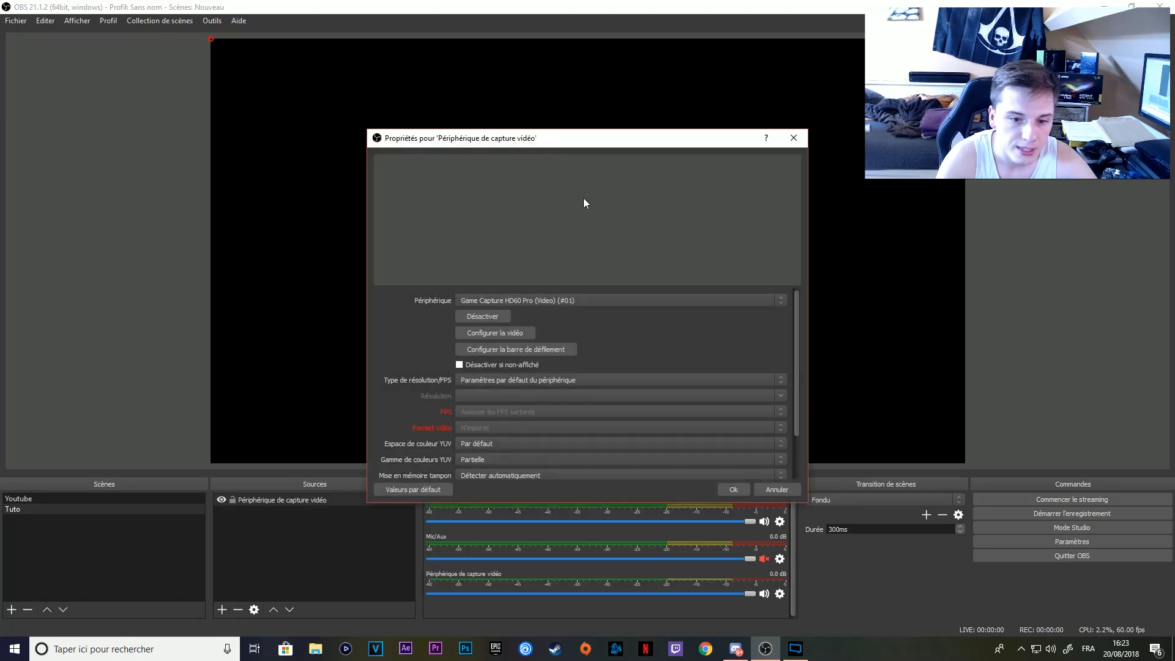
left_click(552, 297)
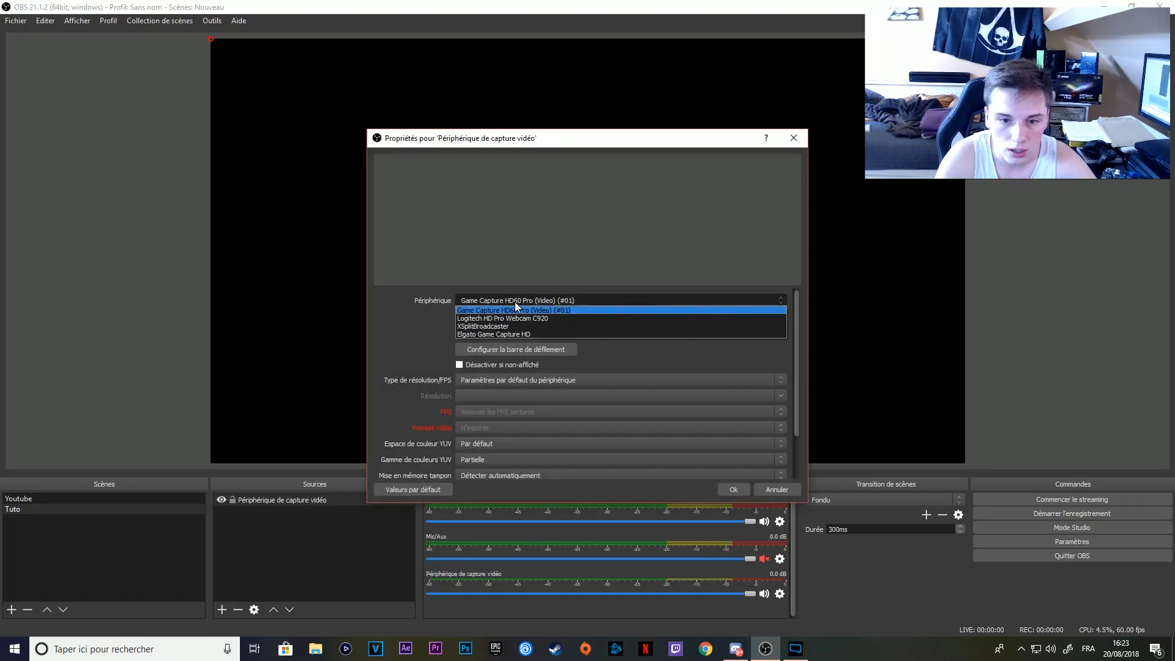
left_click(579, 310)
left_click(534, 300)
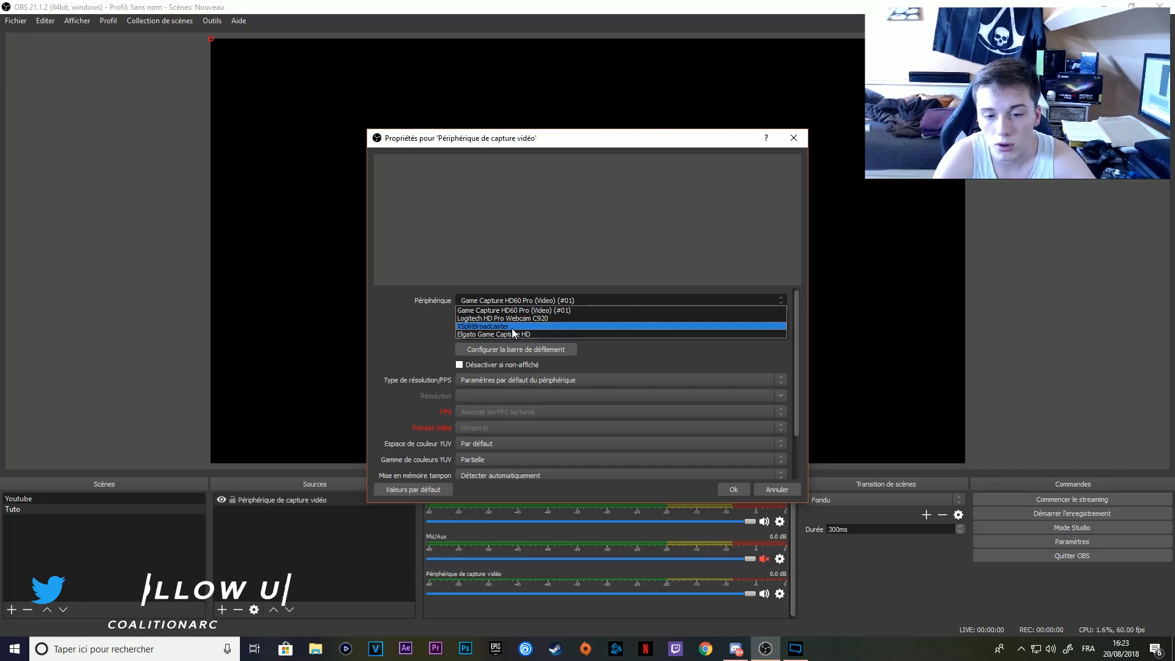
right_click(346, 549)
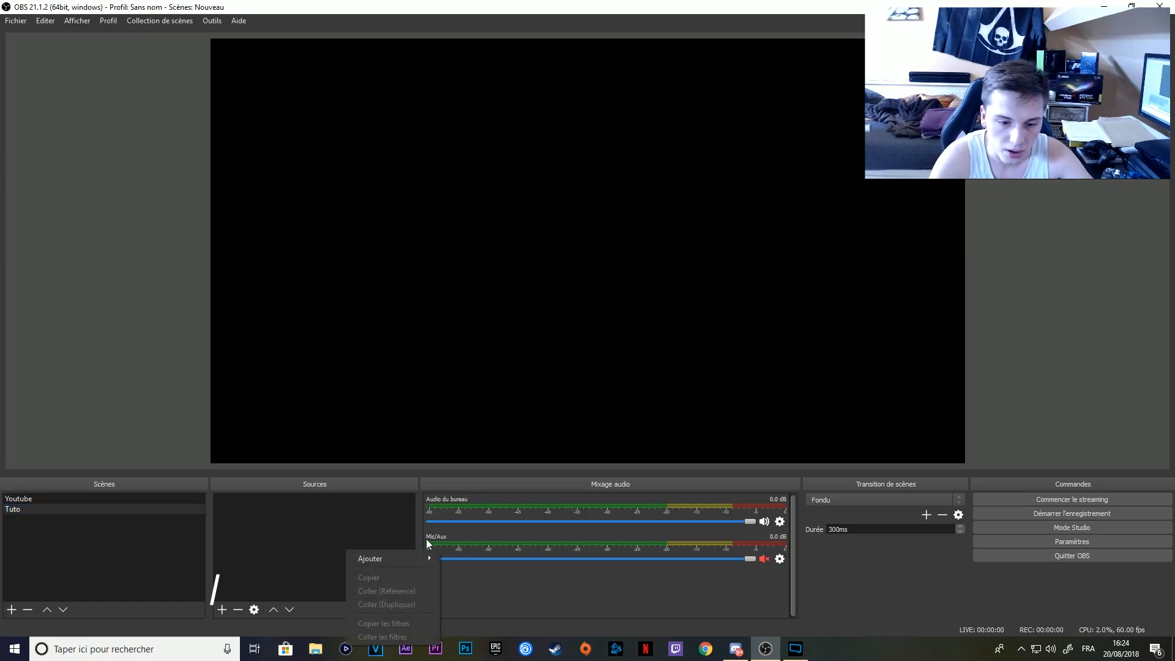
mouse_move(412, 556)
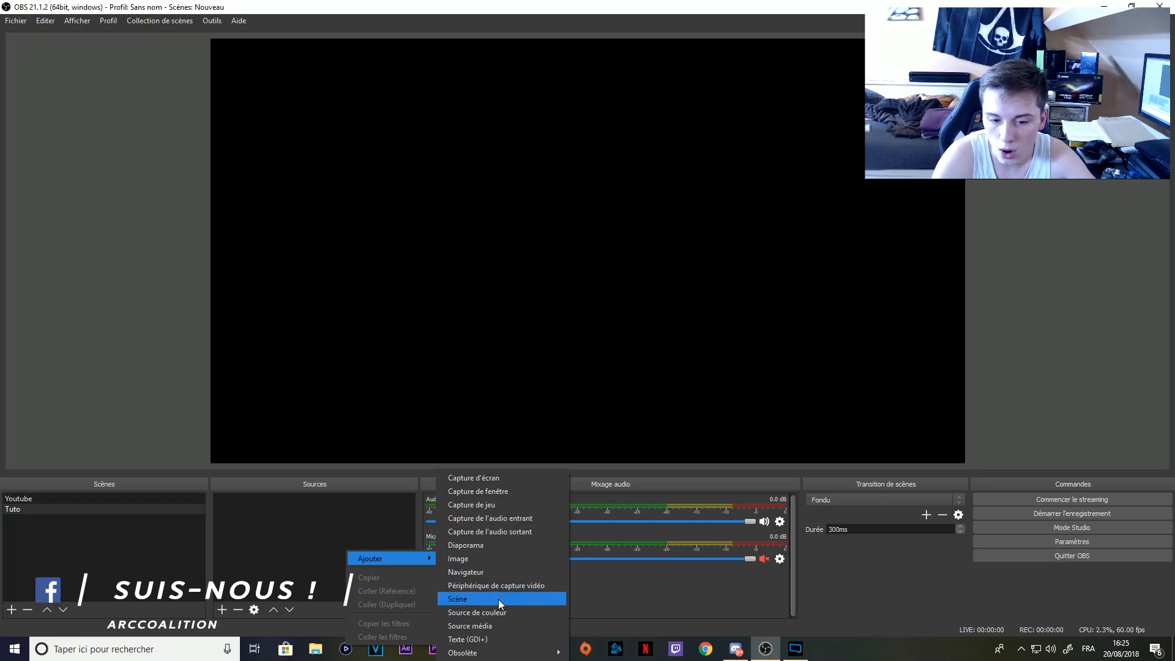
left_click(335, 509)
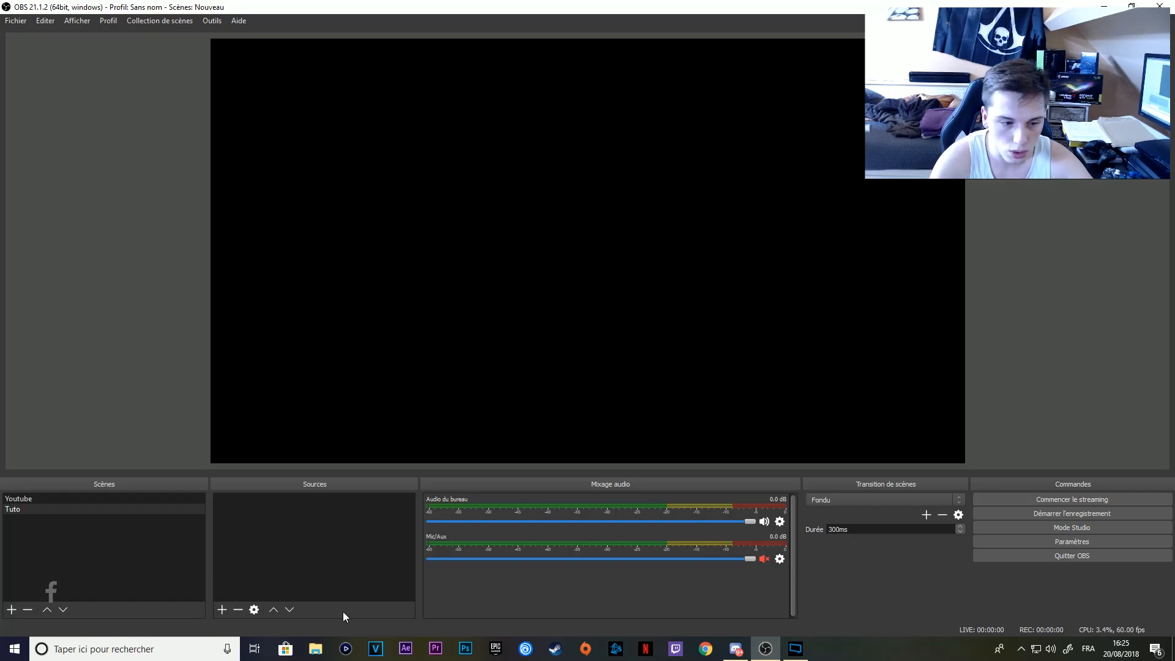
Switch back to the Youtube scene and open the program settings.
left_click(100, 499)
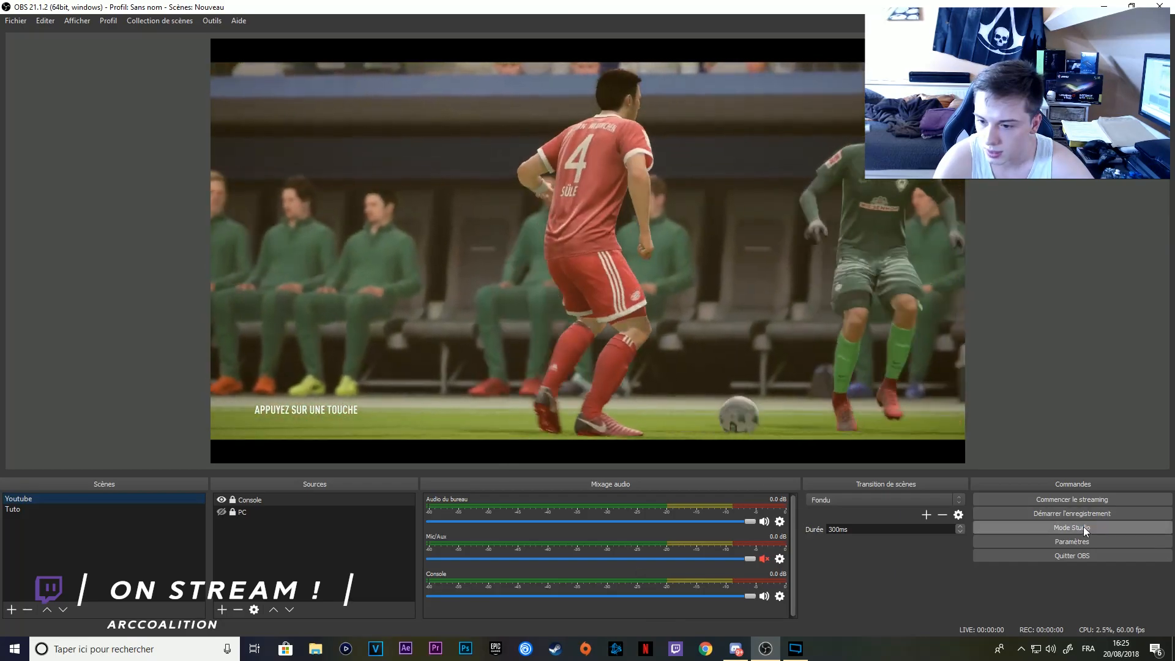
left_click(1107, 542)
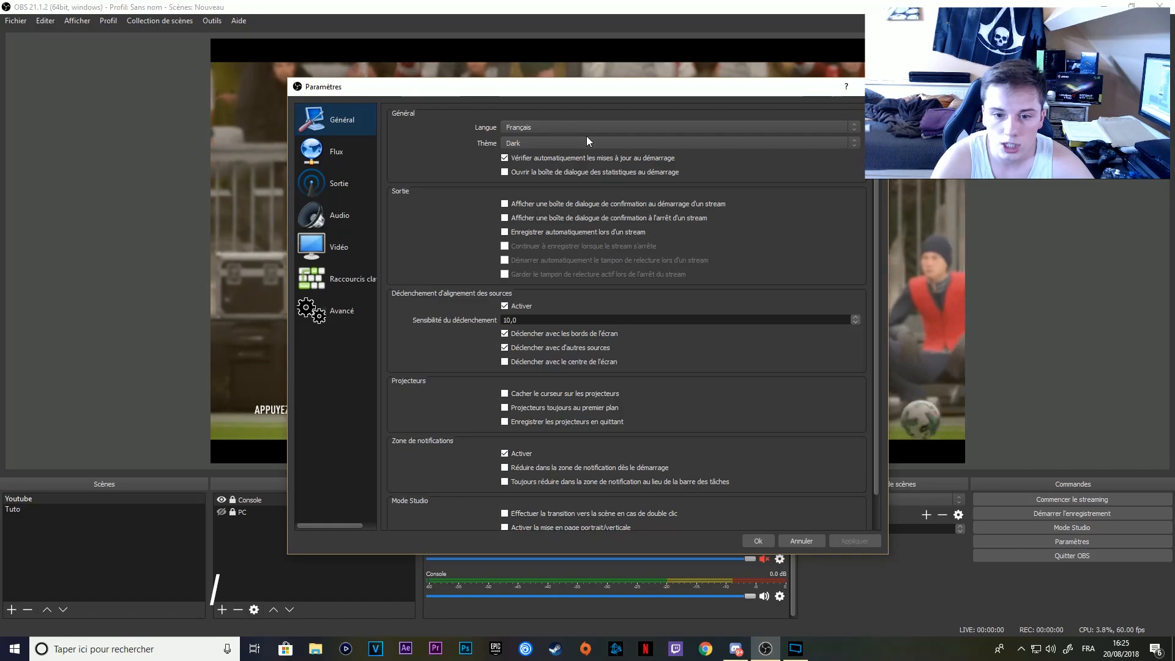
Try out the Rachni, Acri, Dark and Default interface themes in the general settings.
left_click(560, 143)
left_click(542, 167)
left_click(543, 142)
left_click(541, 167)
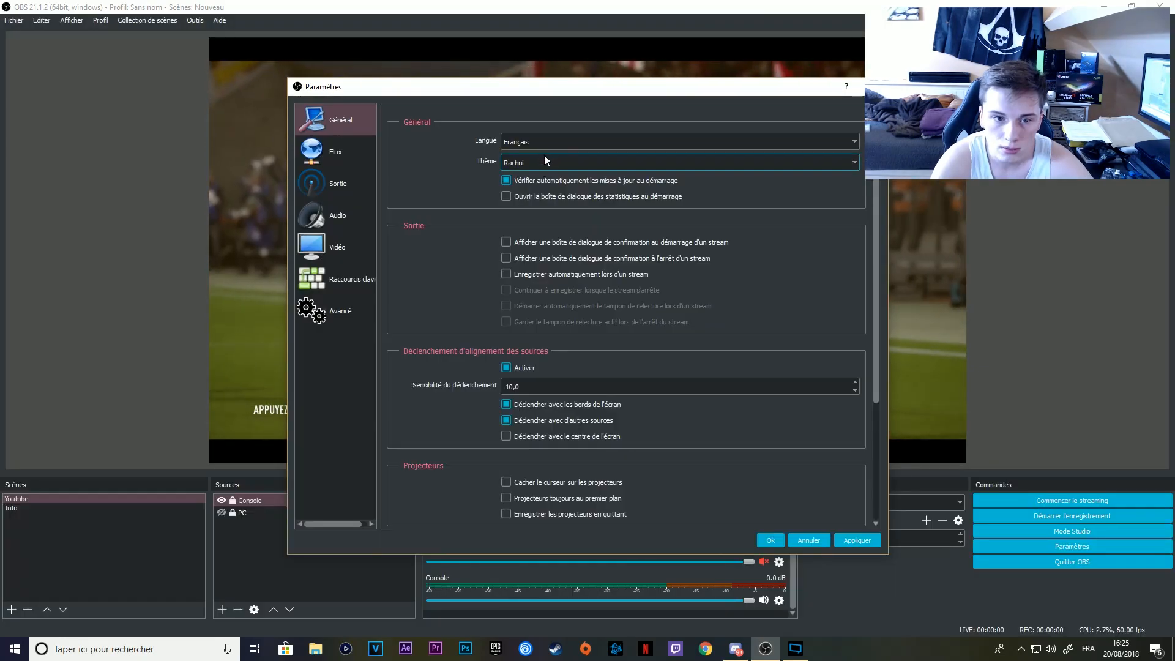
left_click(547, 160)
left_click(538, 176)
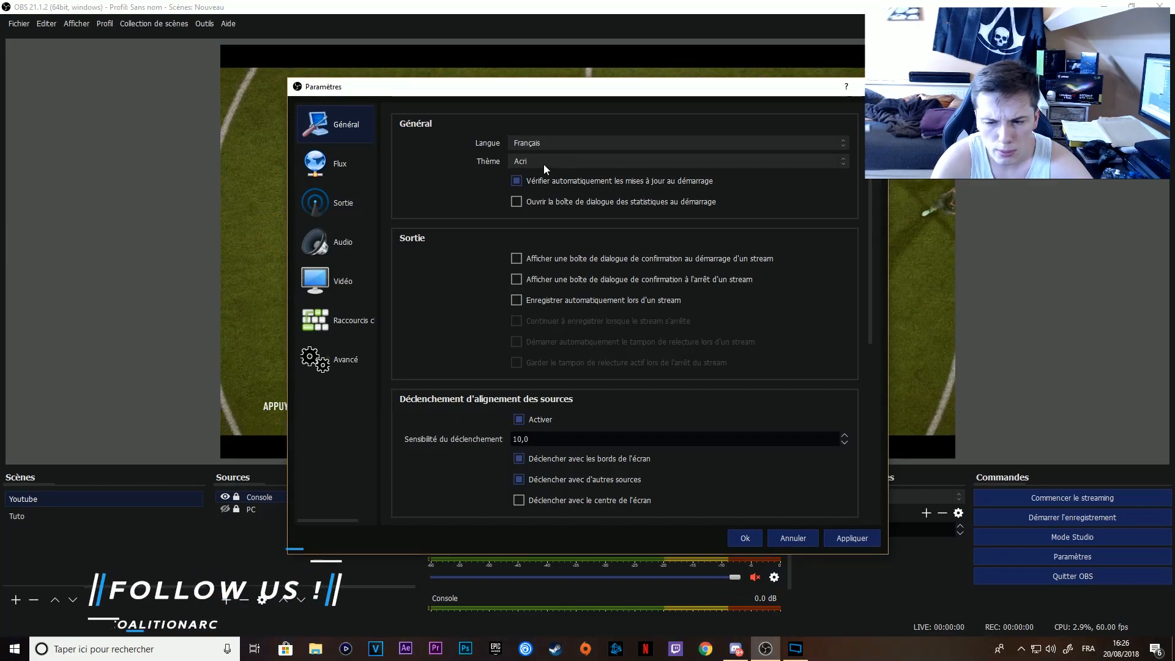
left_click(543, 164)
left_click(539, 185)
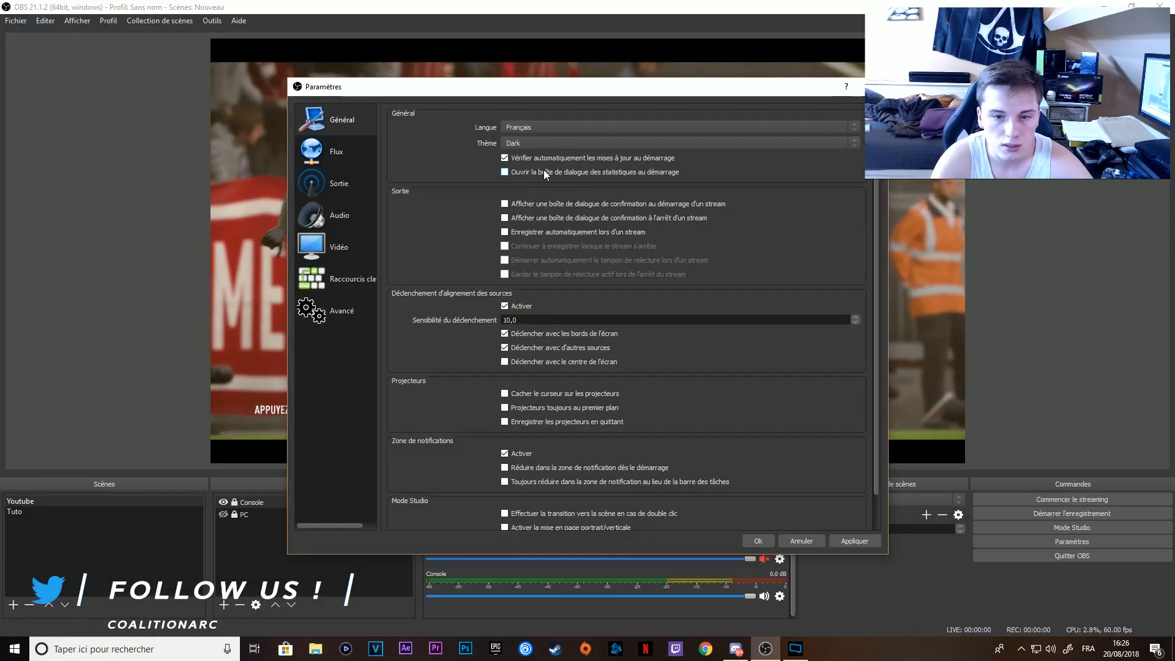
left_click(549, 146)
left_click(542, 164)
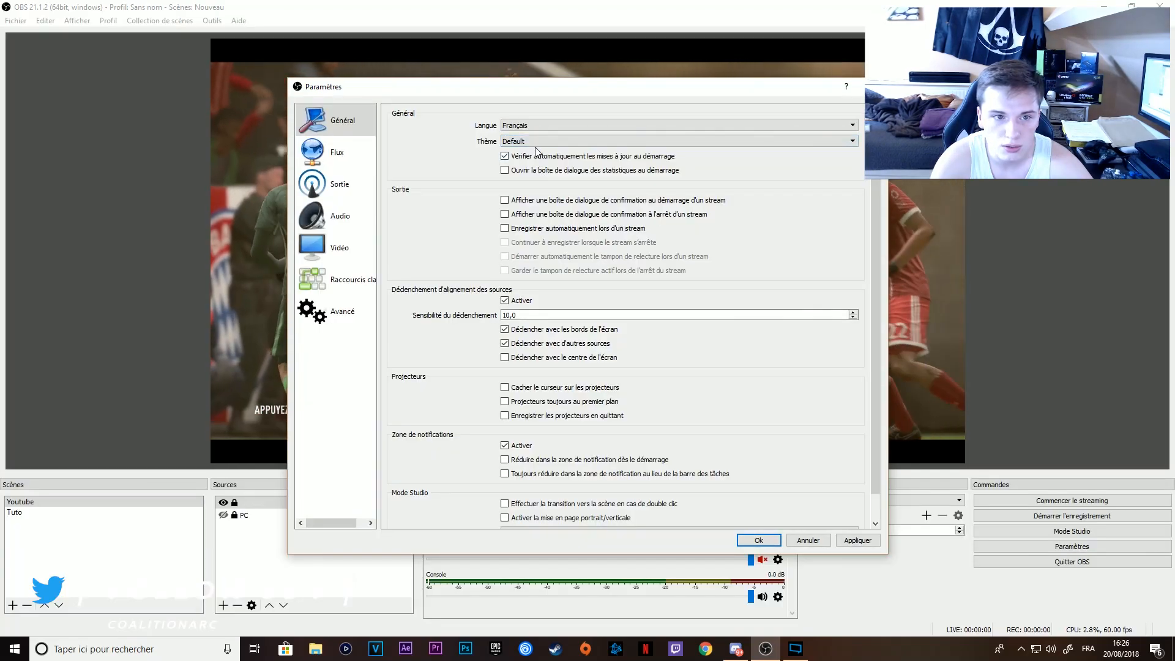
Set the interface theme to Acri and apply it.
left_click(531, 142)
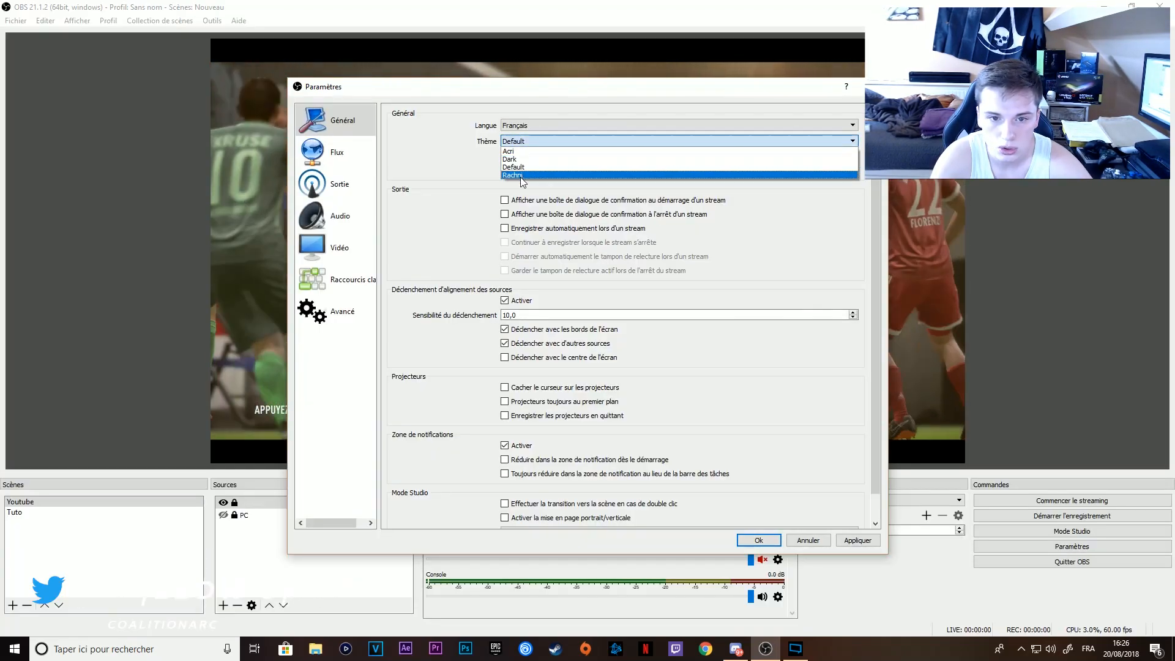
left_click(519, 151)
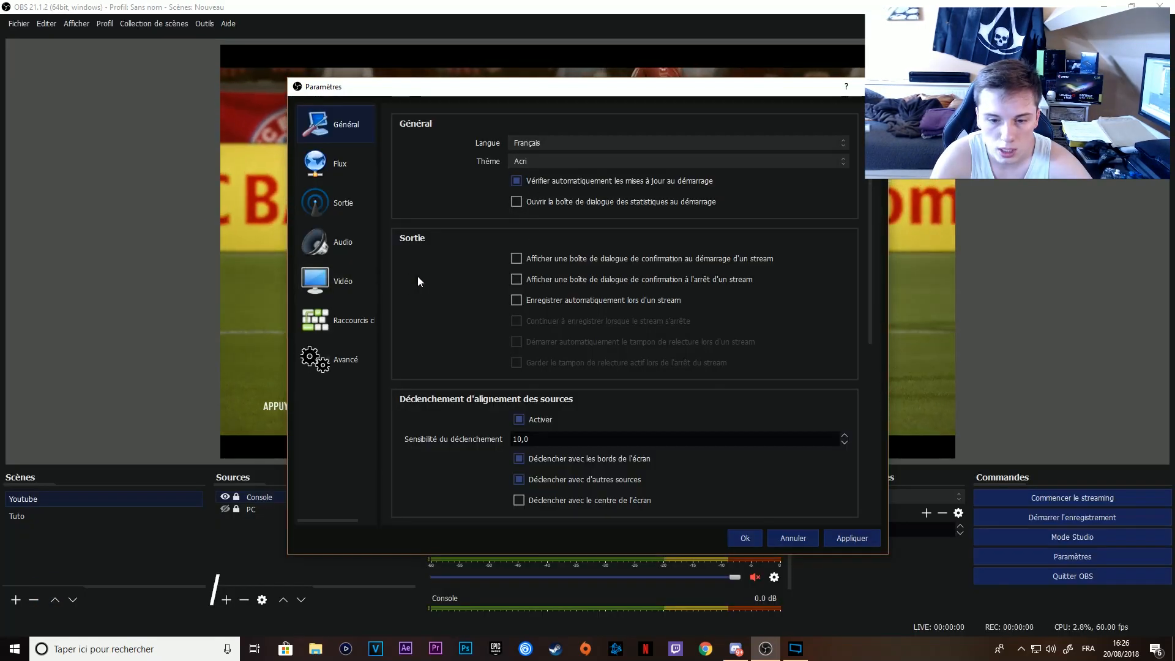
left_click(850, 539)
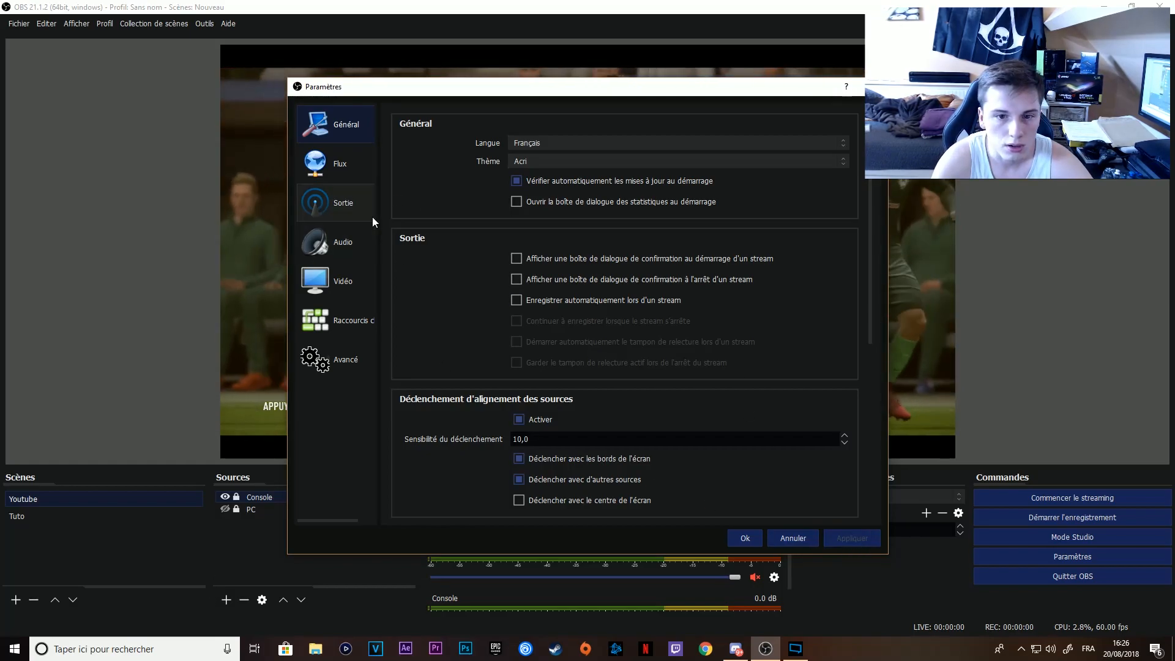
Look over the remaining general settings and the broadcast types offered in the stream settings.
scroll(572, 446, "down", 1)
scroll(579, 428, "down", 3)
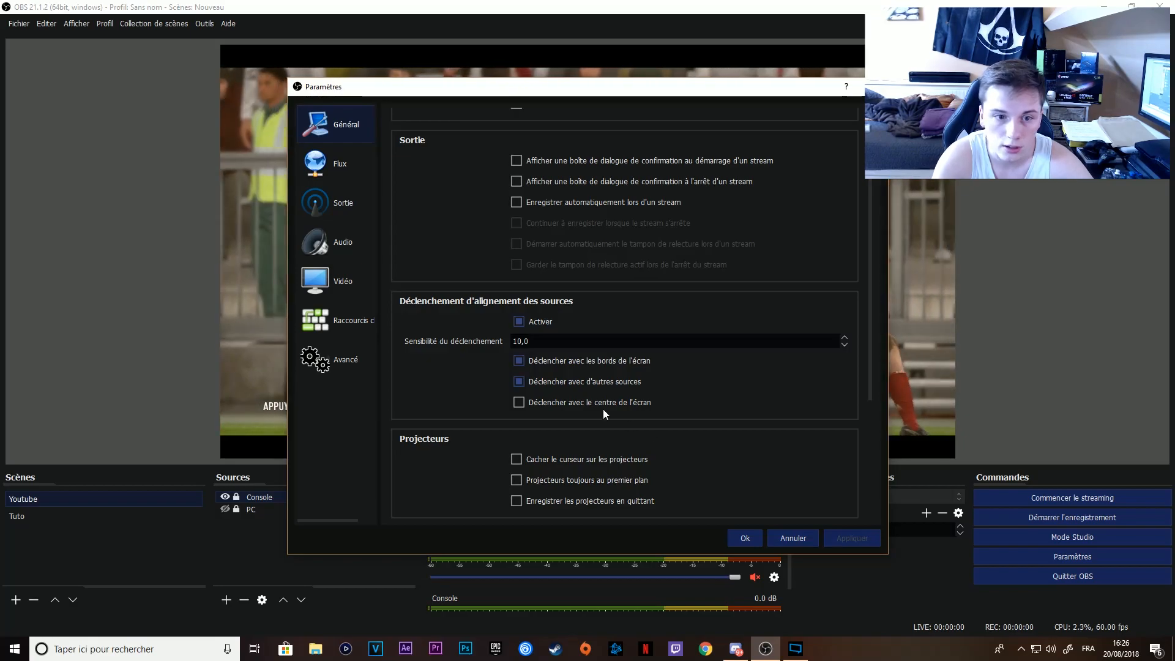
key("Down")
left_click(560, 123)
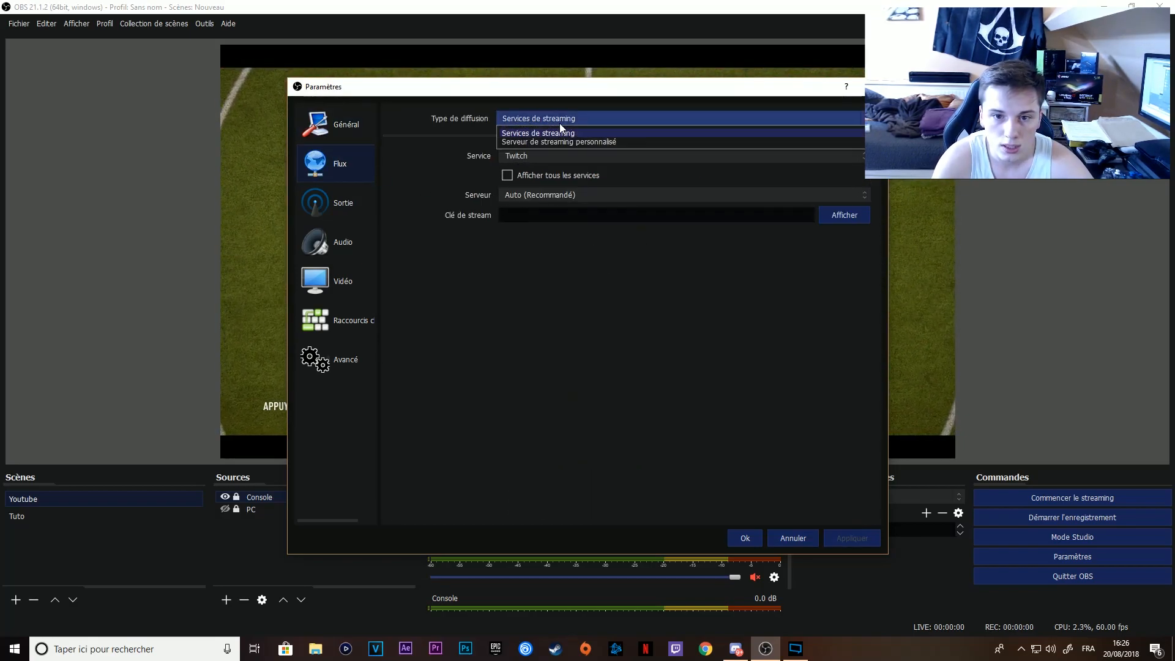
left_click(560, 124)
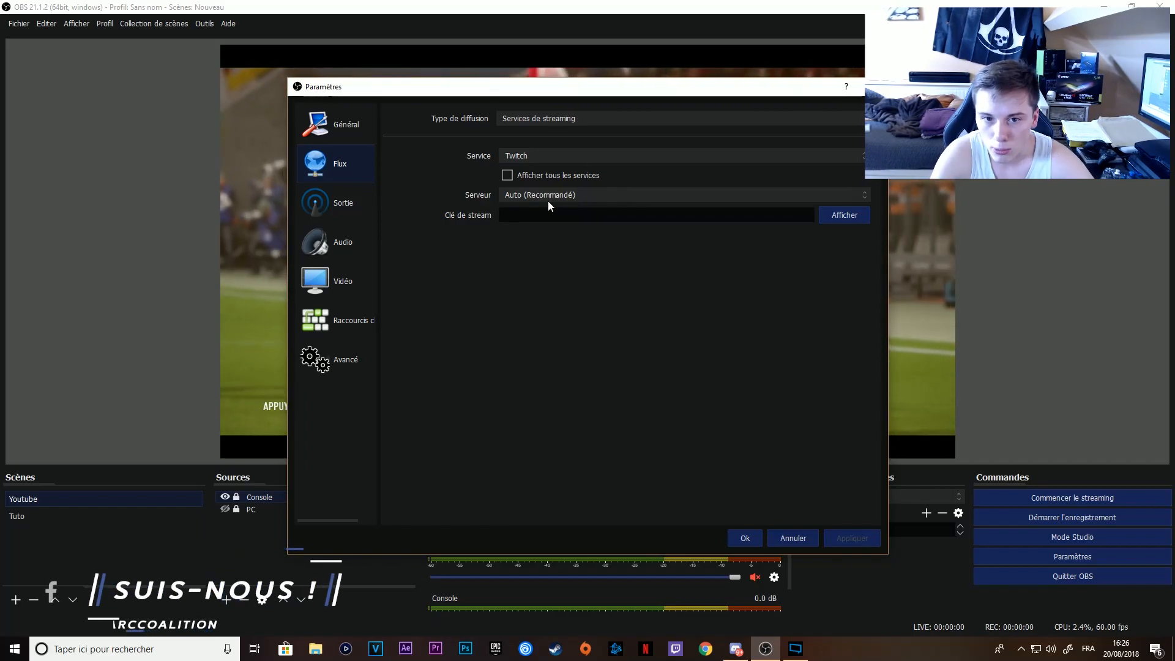
left_click(585, 123)
left_click(587, 123)
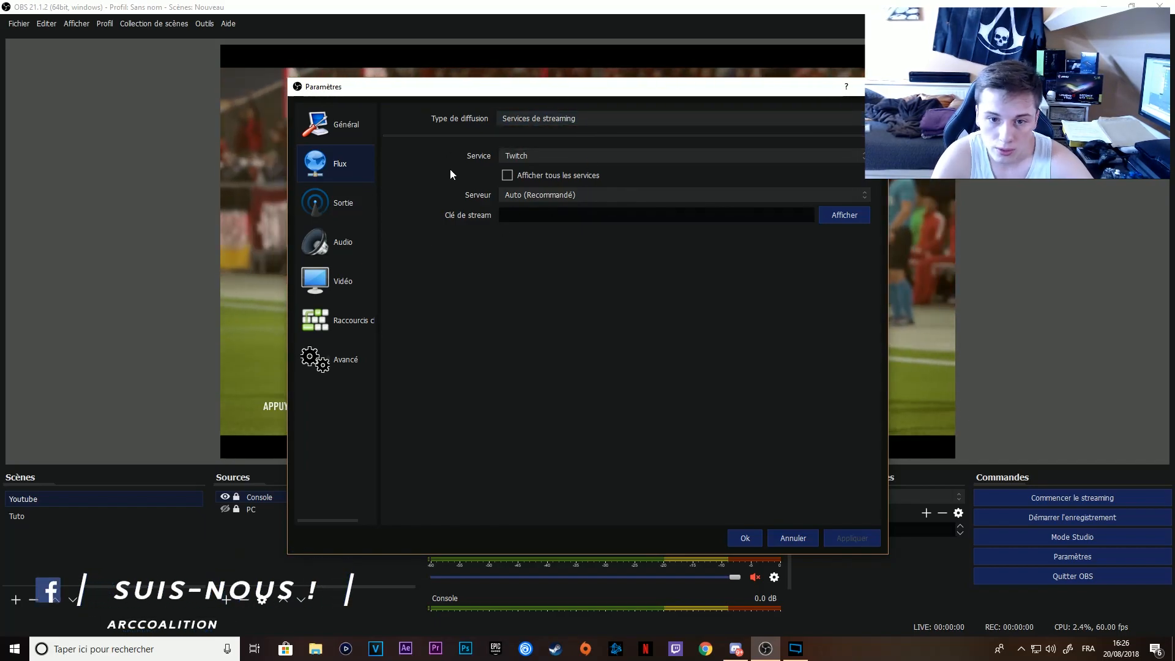
Examine the streaming output settings and the file formats and encoders offered for recording.
left_click(343, 200)
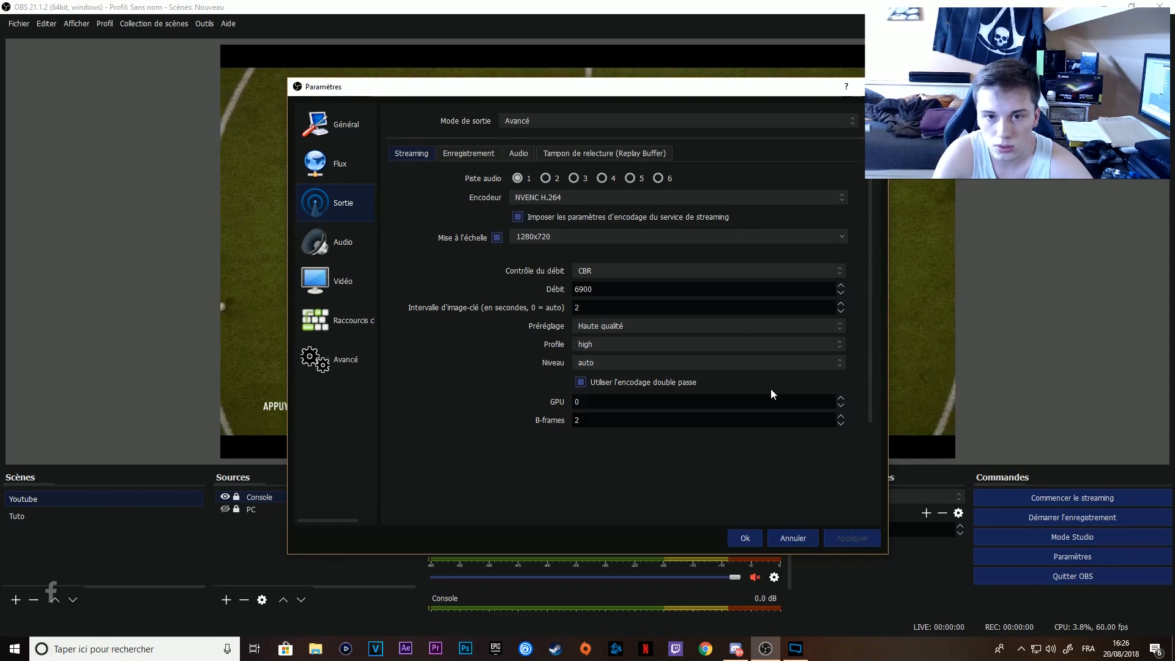
left_click(456, 155)
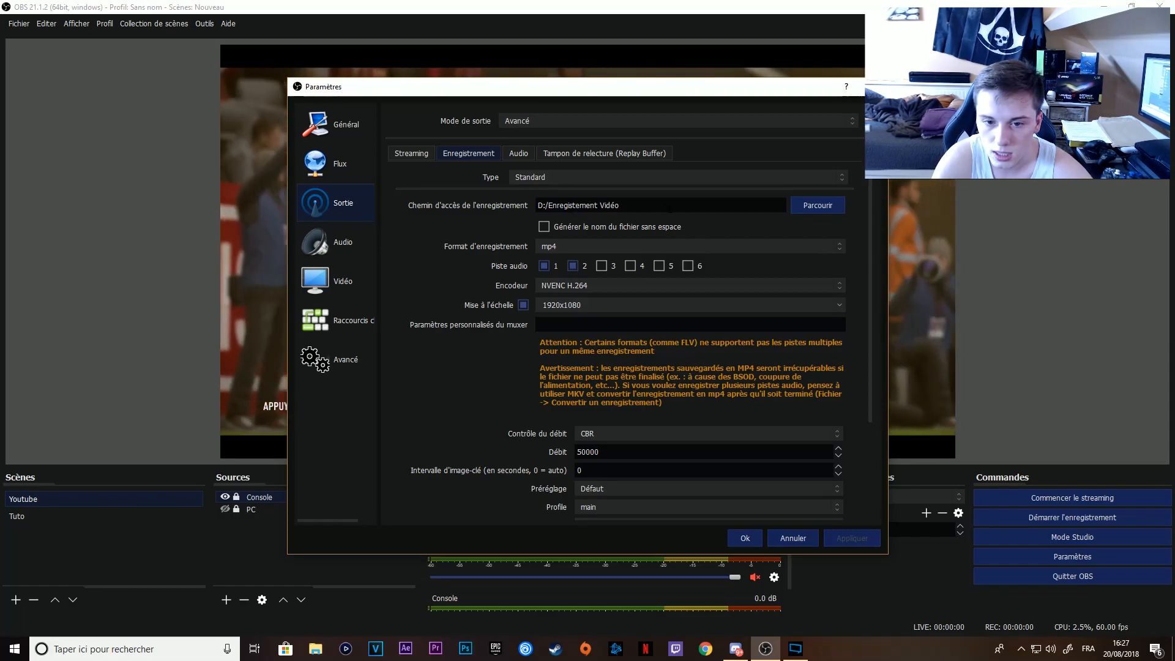
left_click(542, 227)
left_click(542, 226)
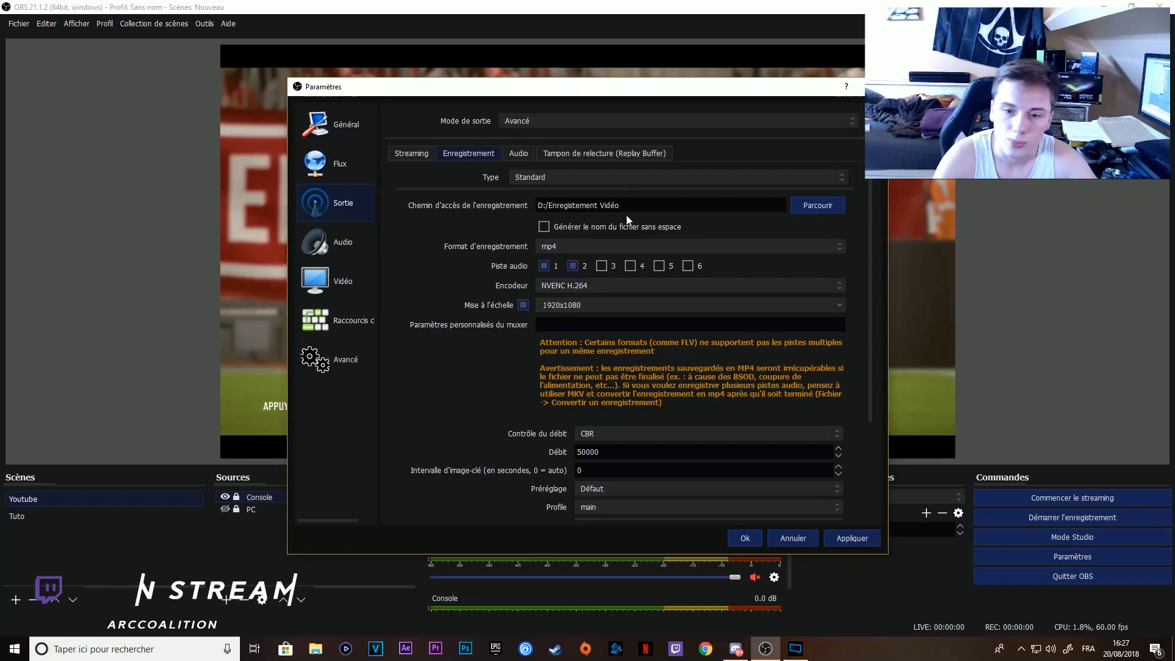
left_click(595, 249)
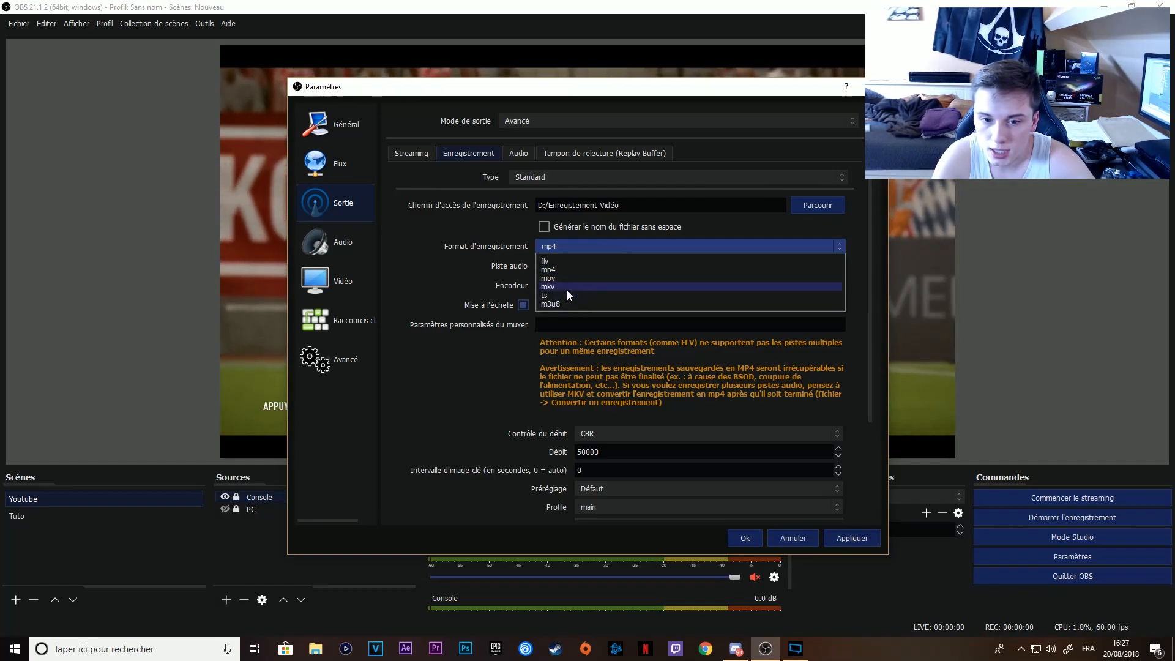
left_click(599, 248)
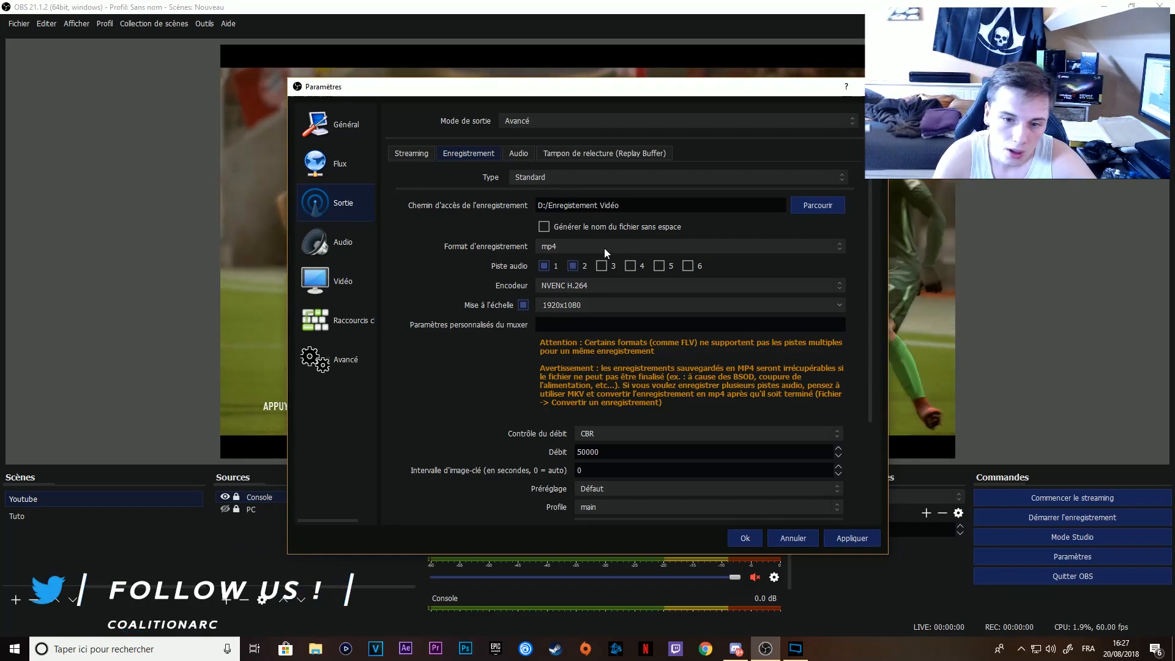
left_click(574, 283)
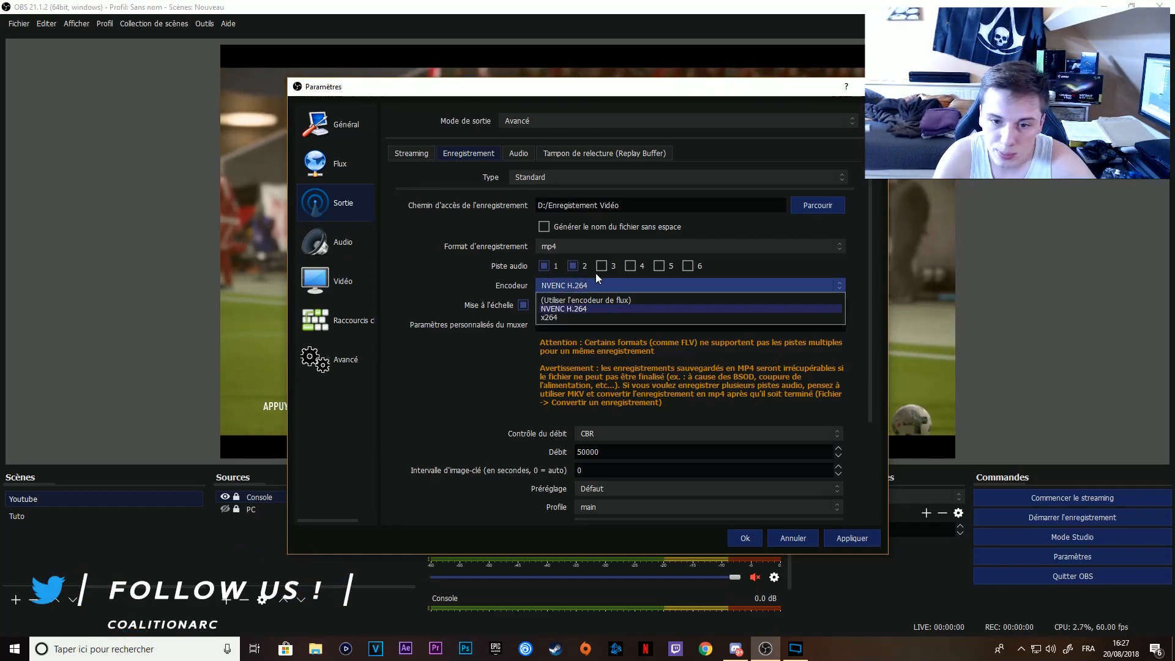
left_click(590, 286)
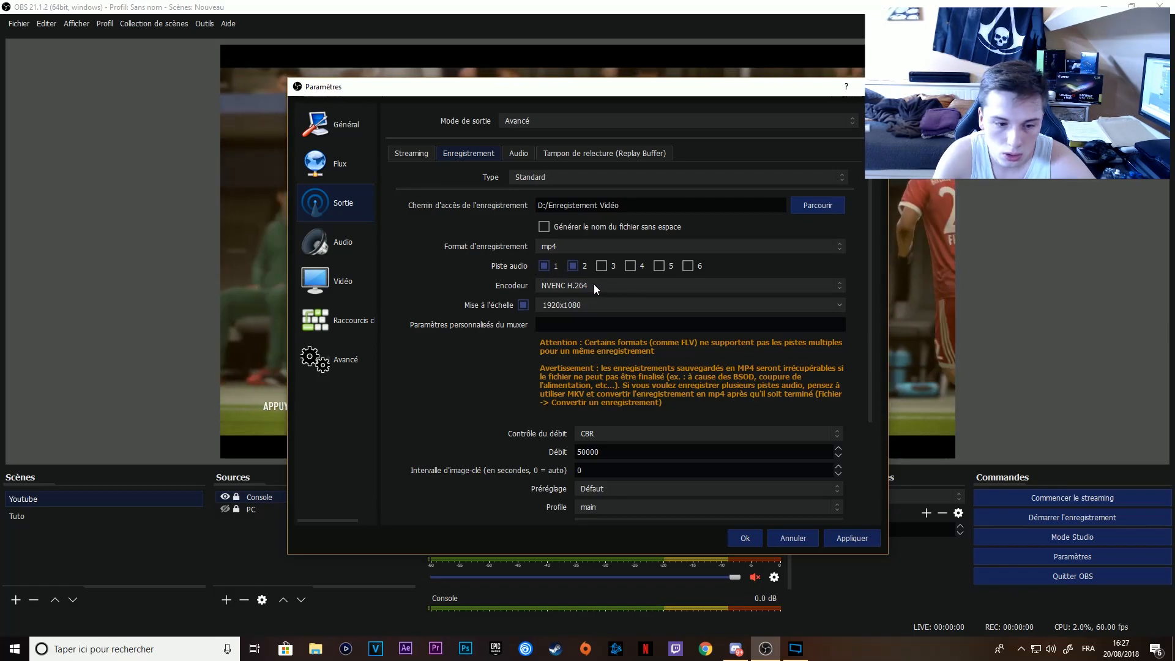
Disable audio track 2 for recordings and choose NVENC H.264 as the recording encoder.
left_click(574, 268)
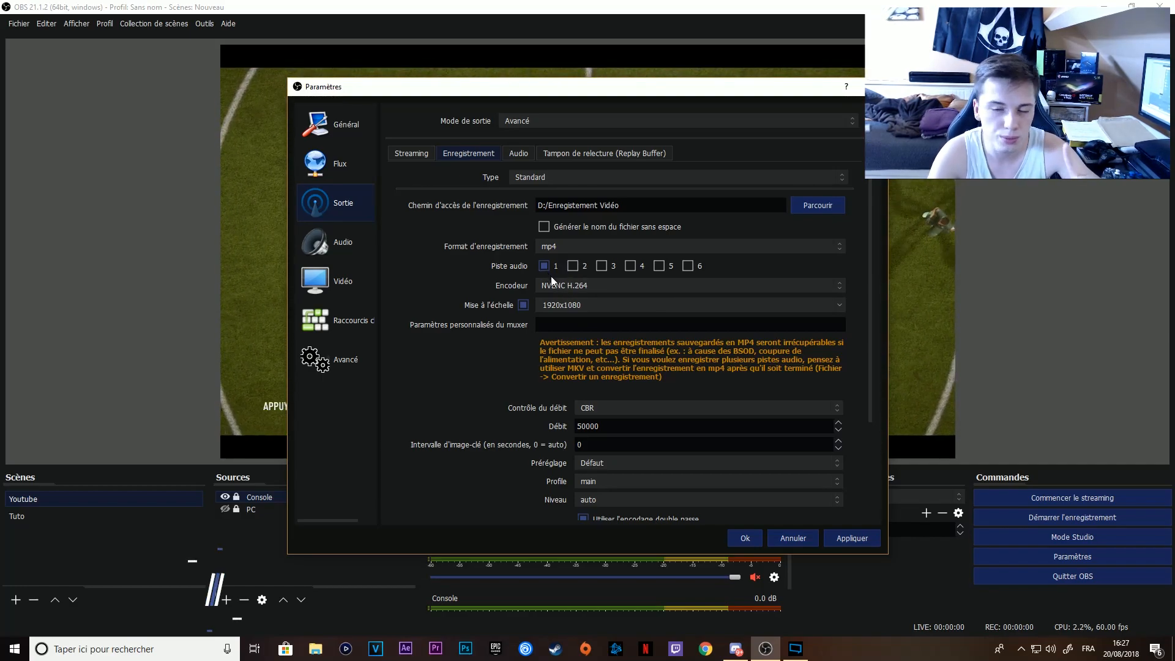
left_click(576, 286)
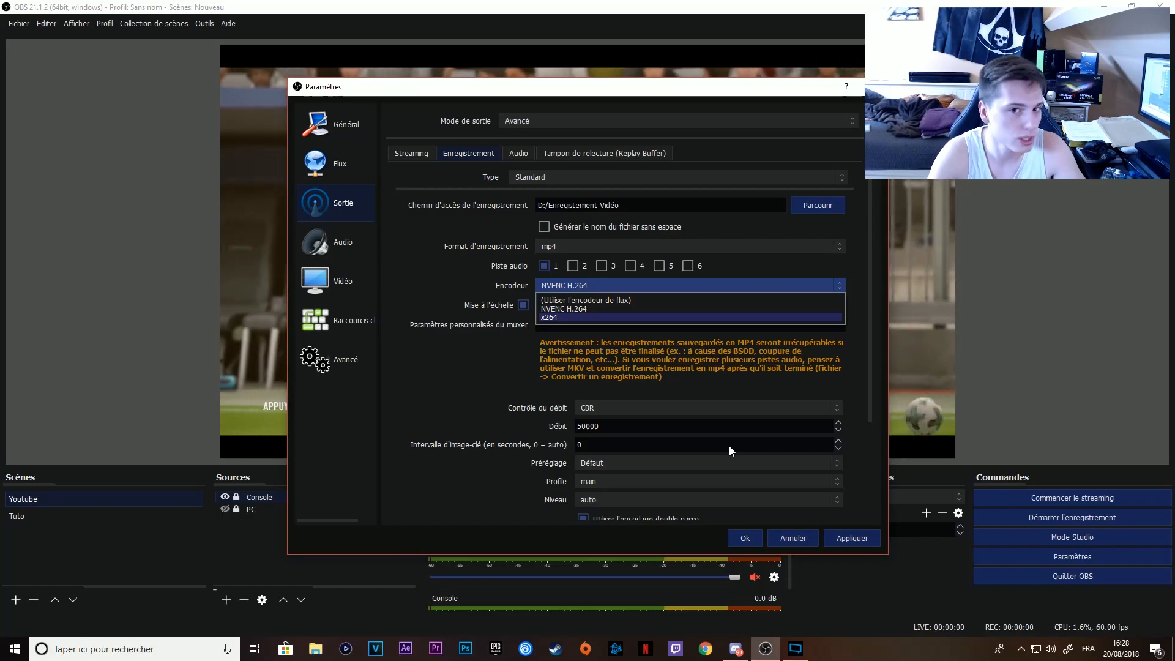
left_click(592, 309)
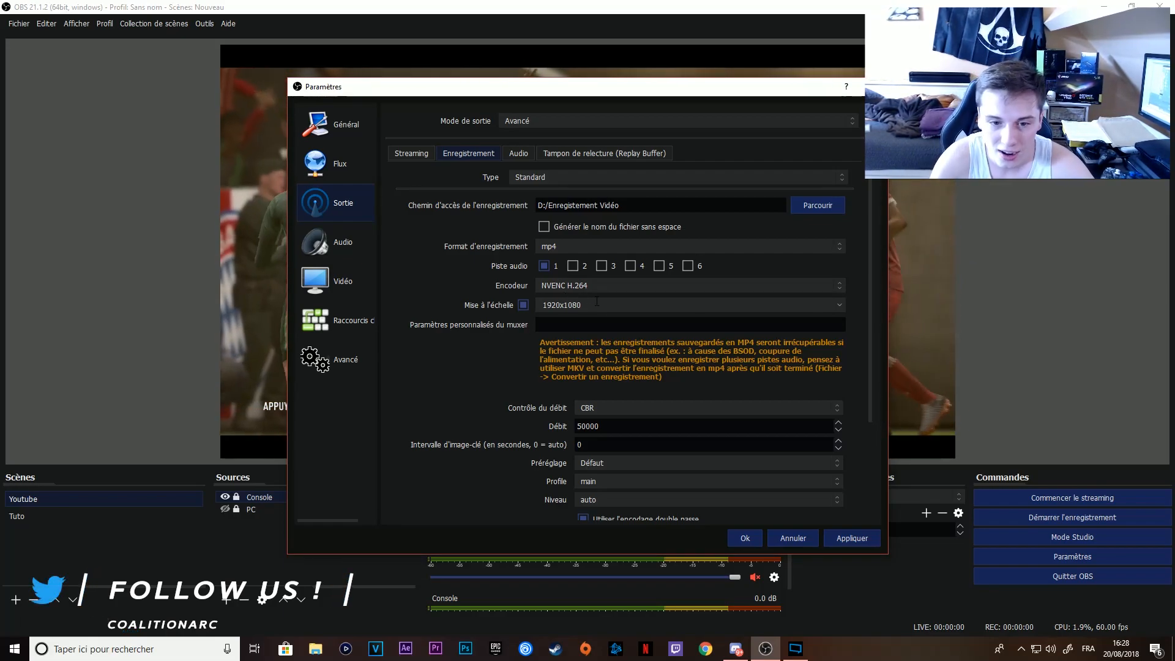
Examine the rescale resolutions offered for recording and the rate control, profile and level settings.
left_click(839, 305)
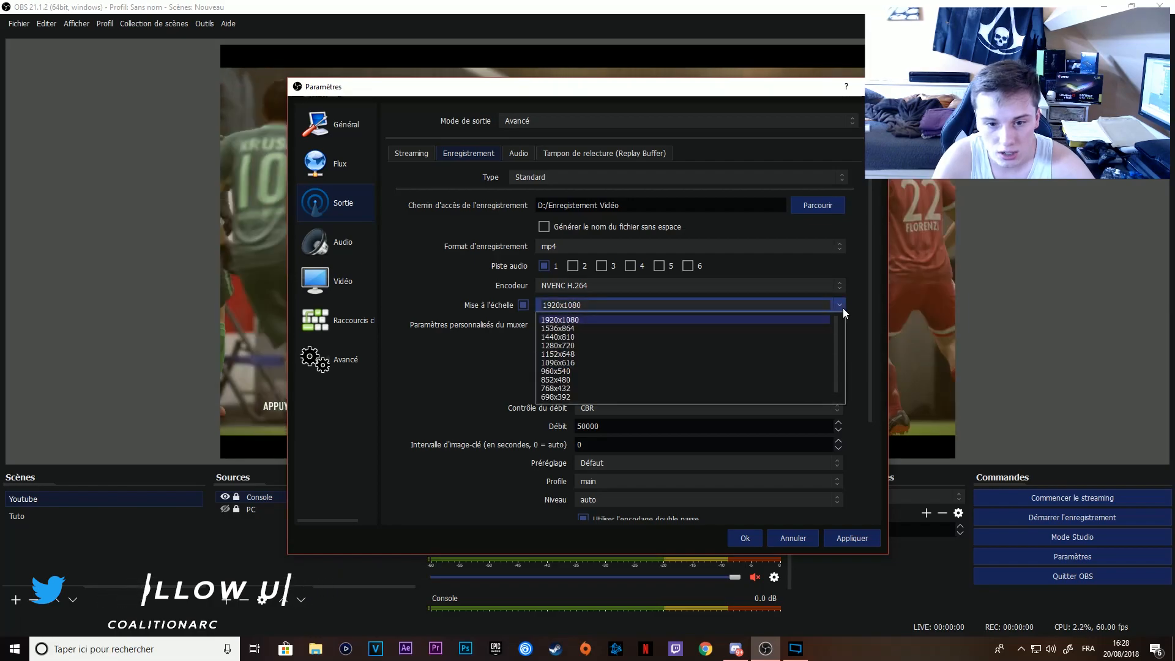
left_click(839, 304)
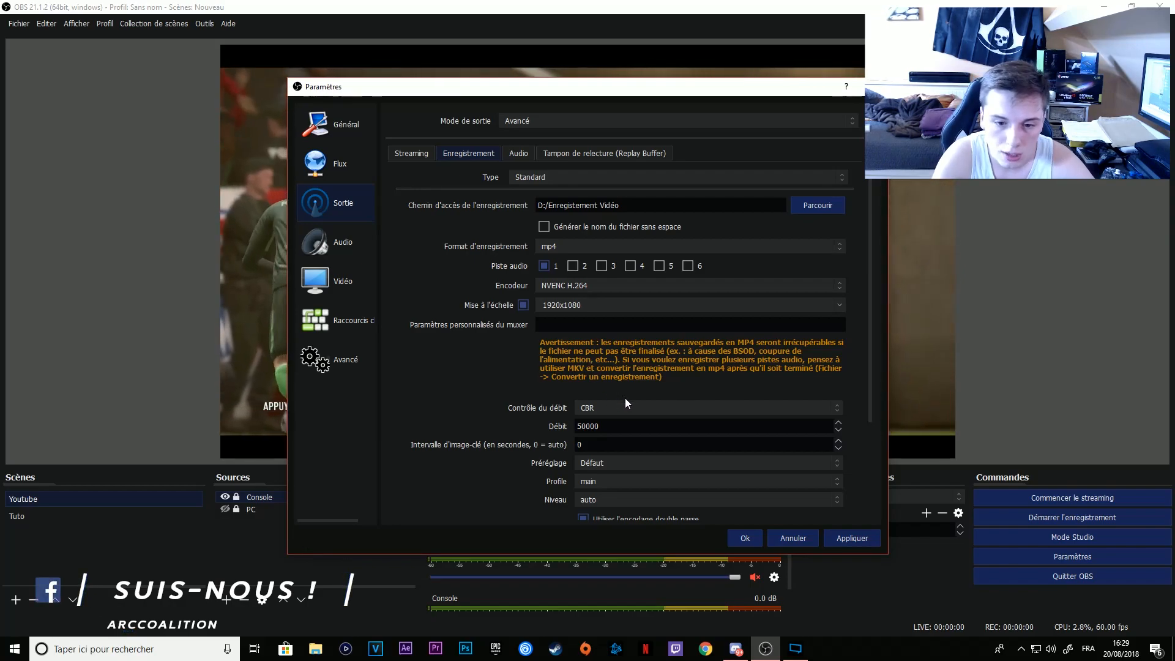
scroll(861, 365, "down", 1)
scroll(861, 362, "down", 3)
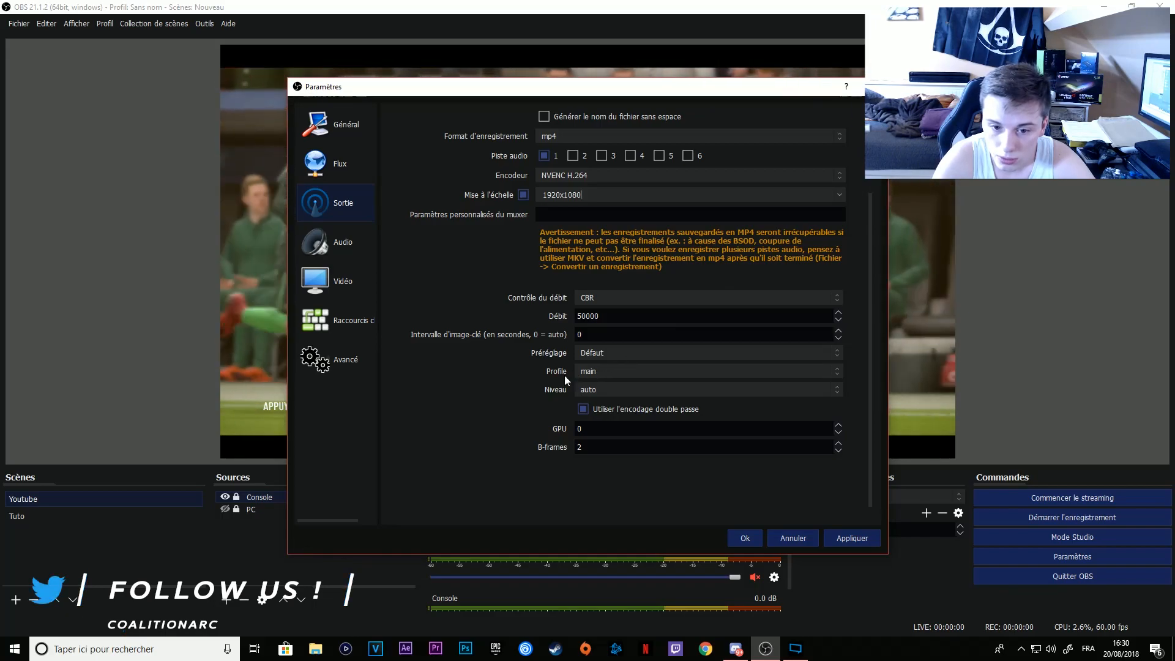
left_click(617, 391)
left_click(619, 390)
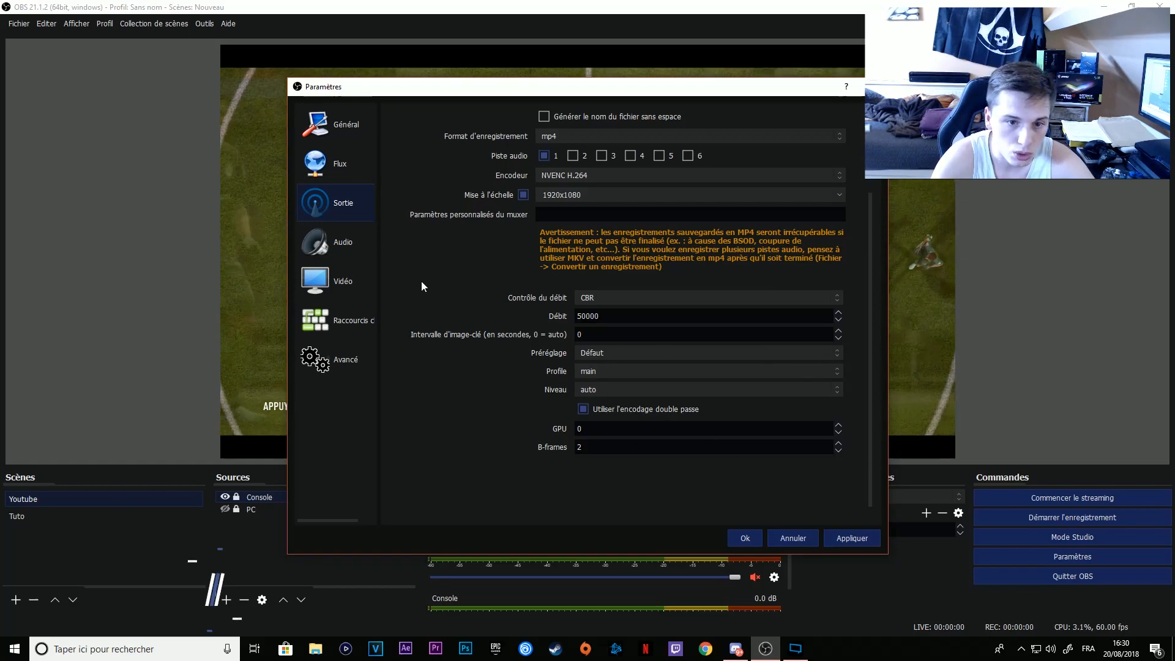
Examine the desktop audio and primary microphone/auxiliary devices offered in the audio settings.
left_click(367, 252)
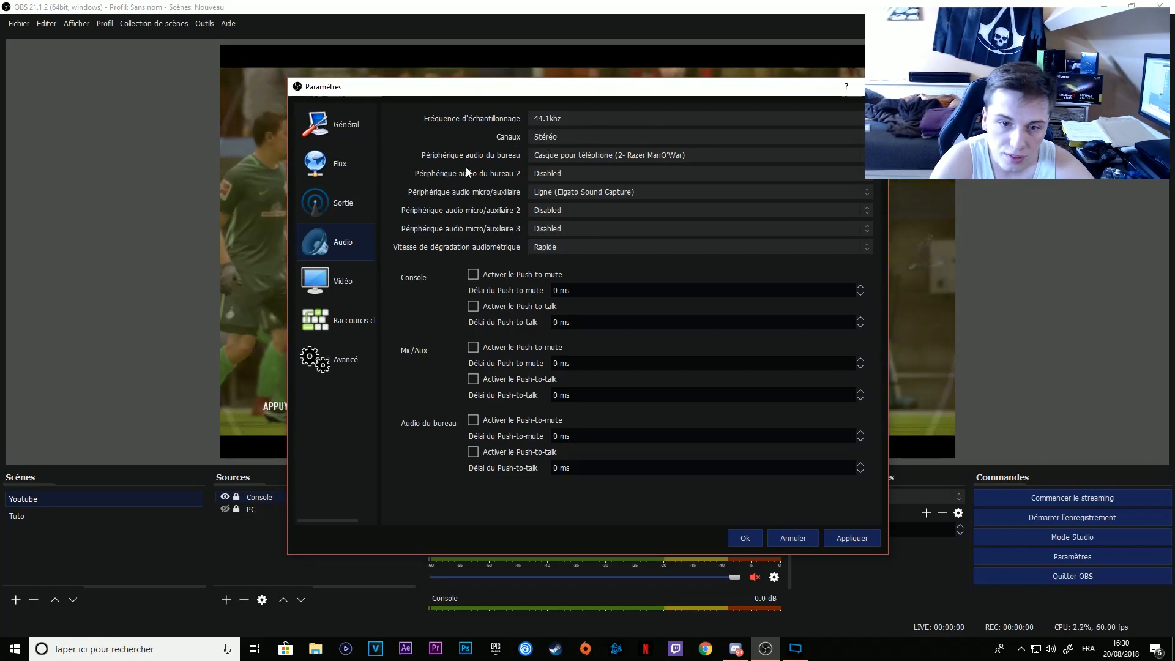
left_click(579, 154)
left_click(579, 154)
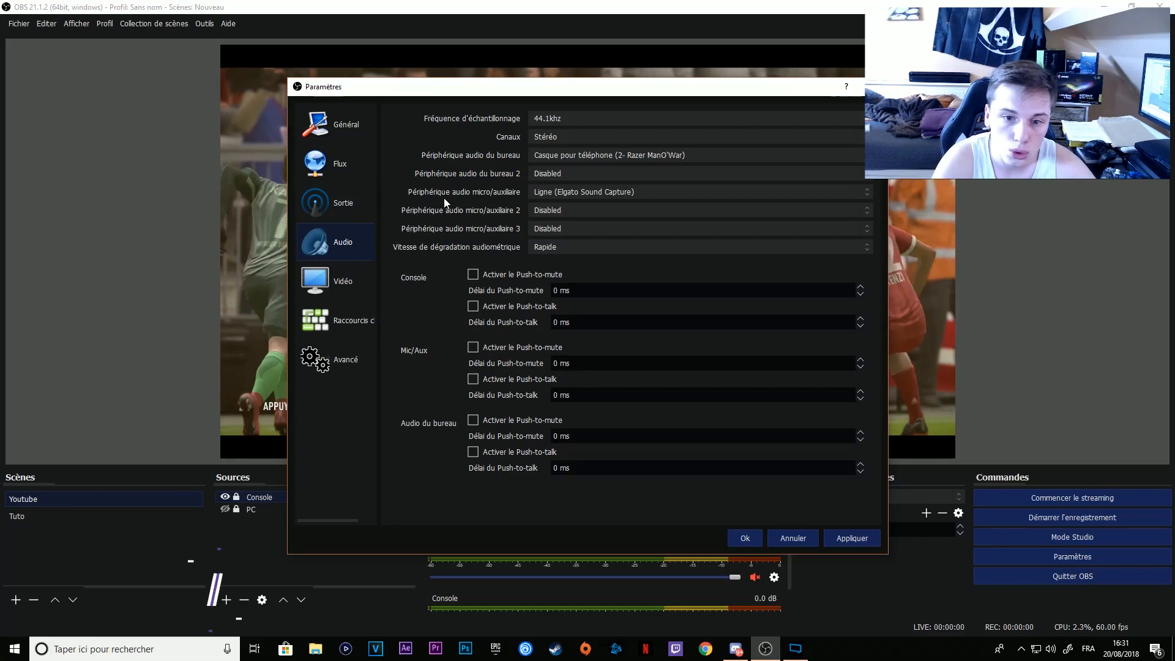
left_click(573, 192)
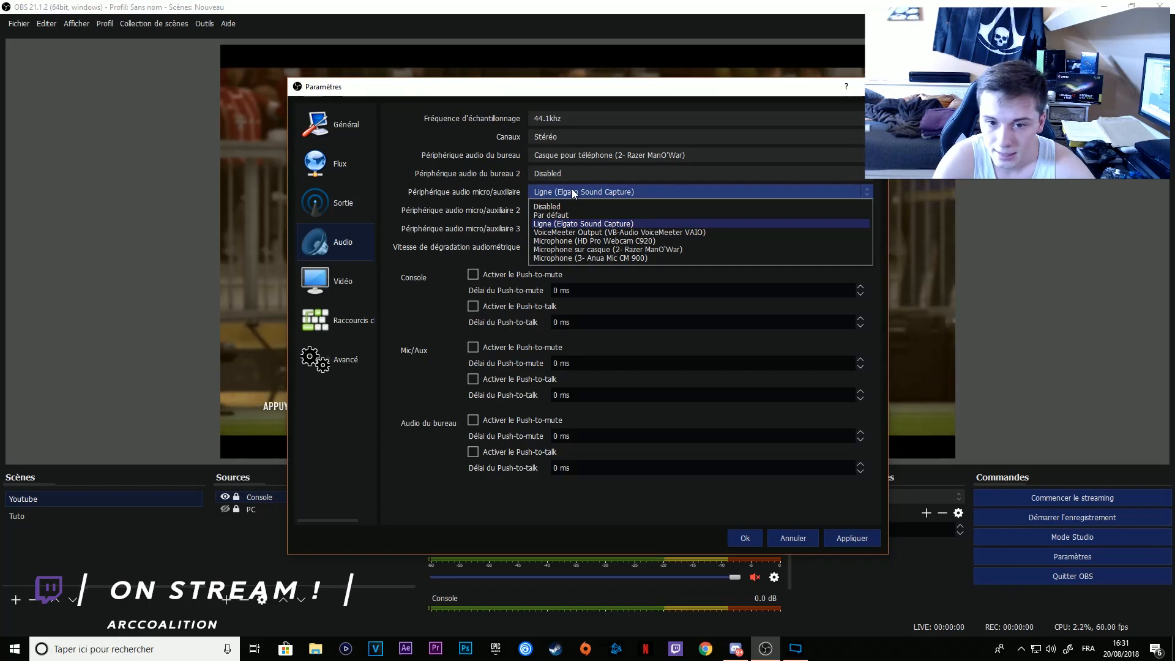
left_click(571, 188)
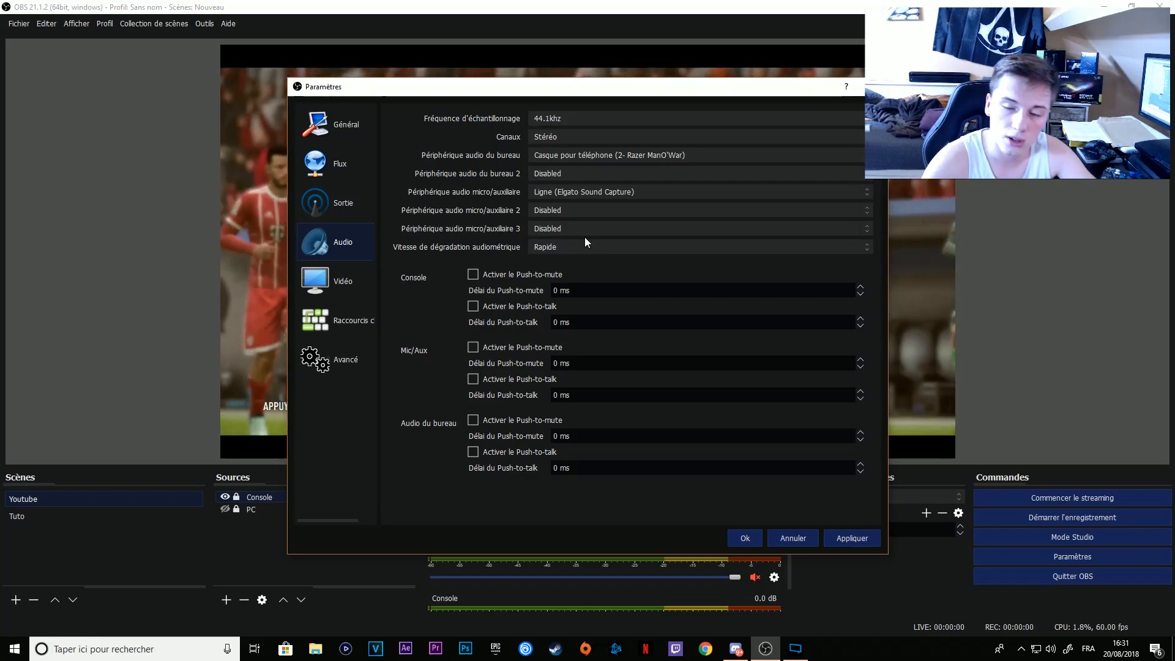
left_click(582, 192)
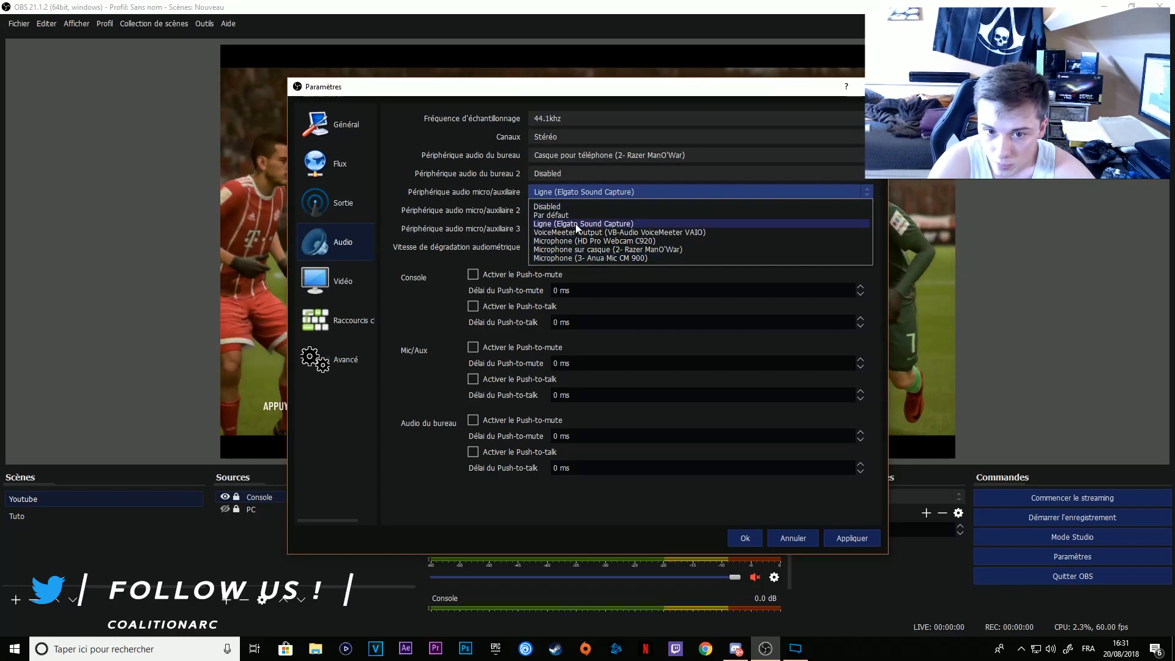
left_click(597, 190)
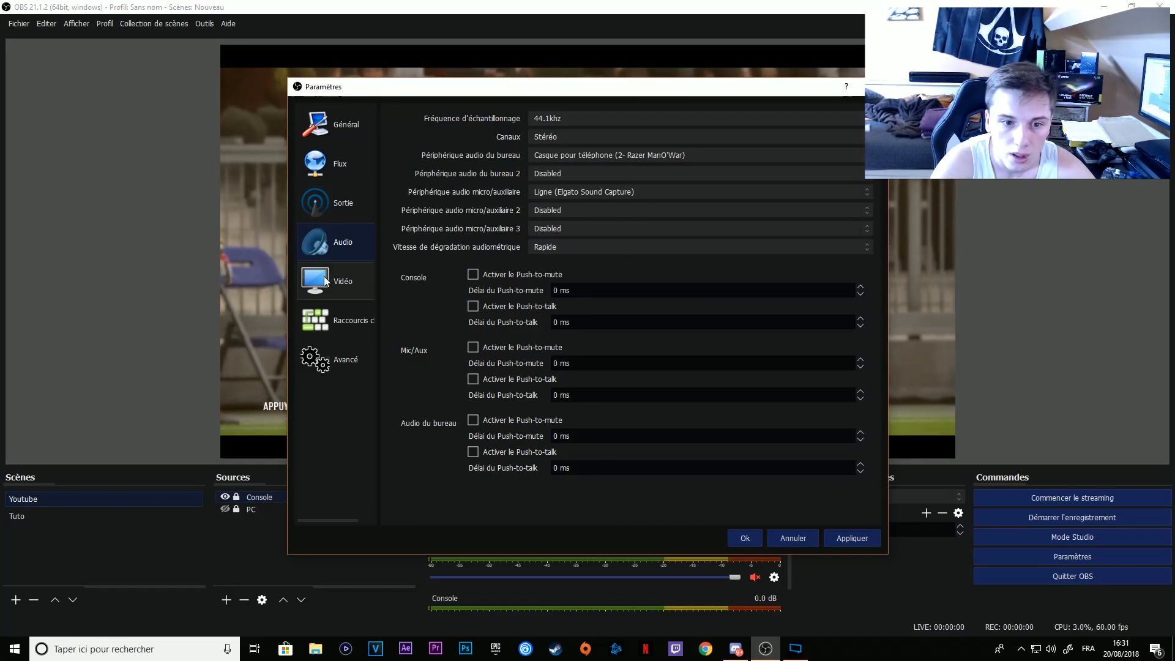
Examine the scaling filters and common FPS values in the video settings, and look over the hotkey settings.
left_click(340, 288)
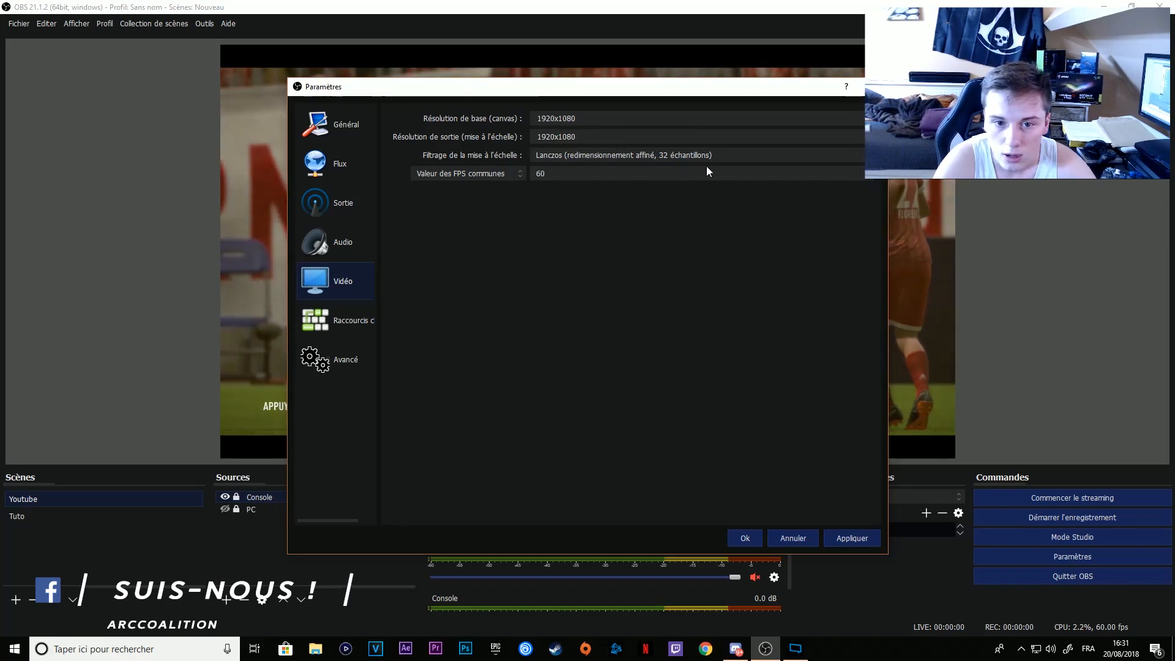
left_click(818, 155)
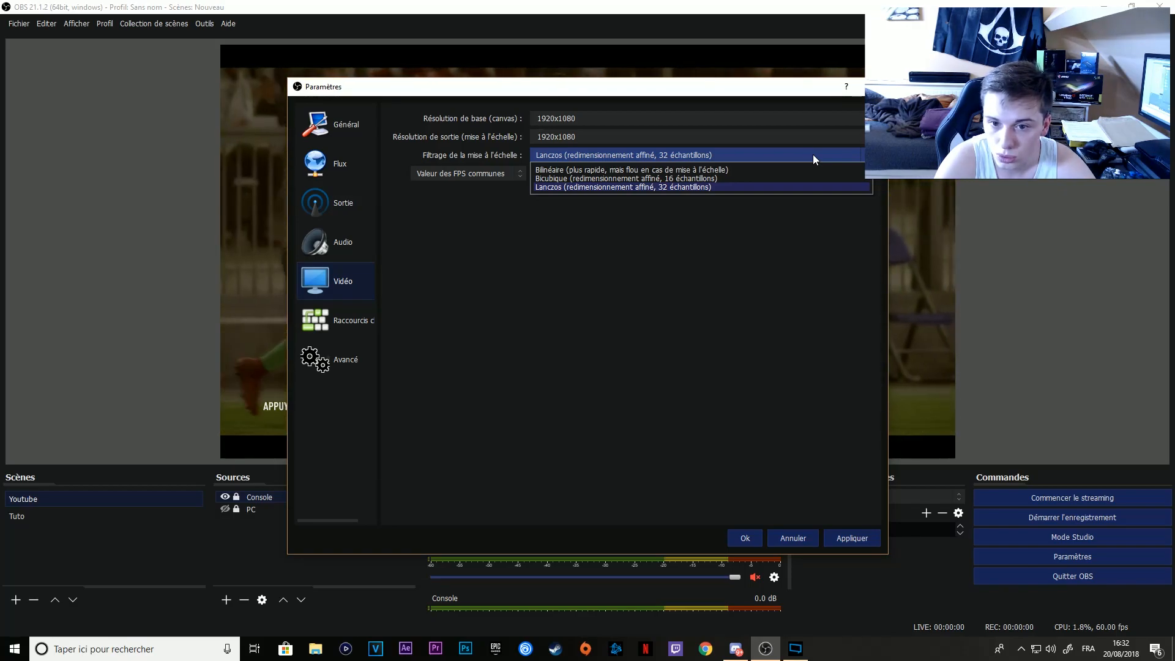
left_click(797, 157)
left_click(746, 156)
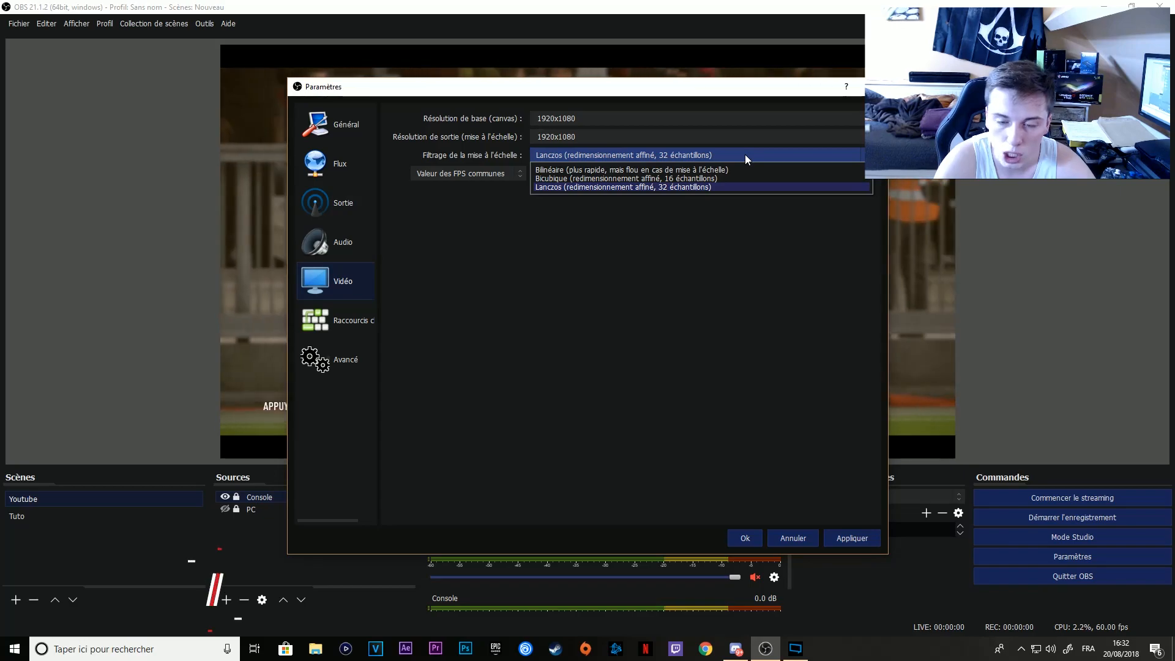
left_click(744, 154)
left_click(744, 154)
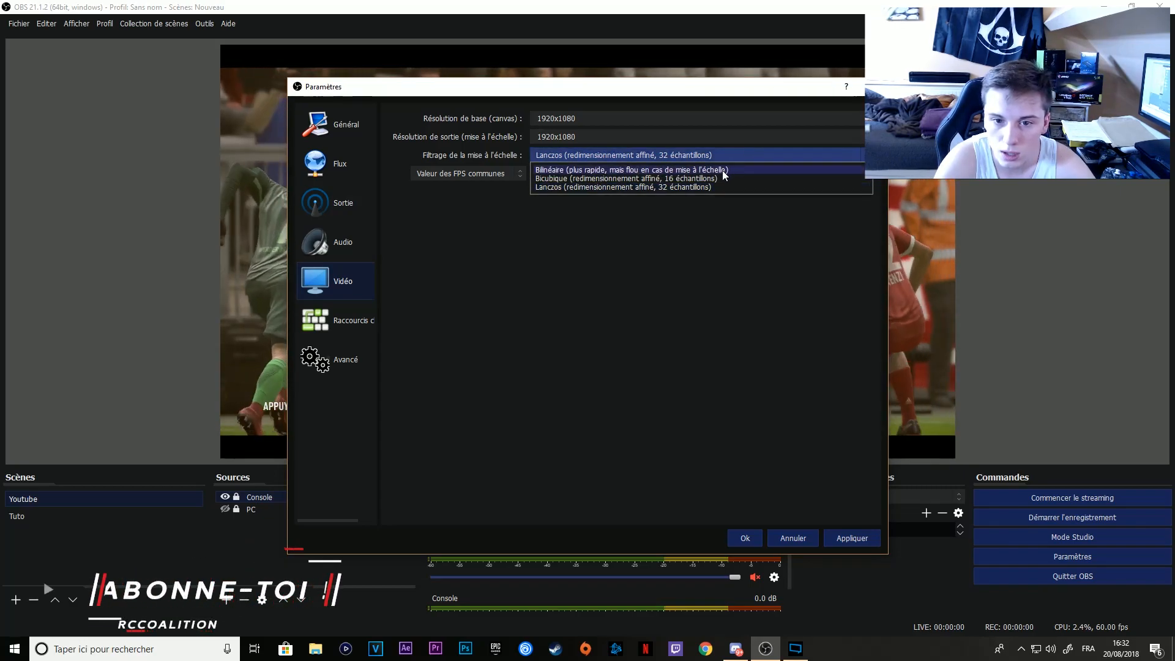
left_click(768, 158)
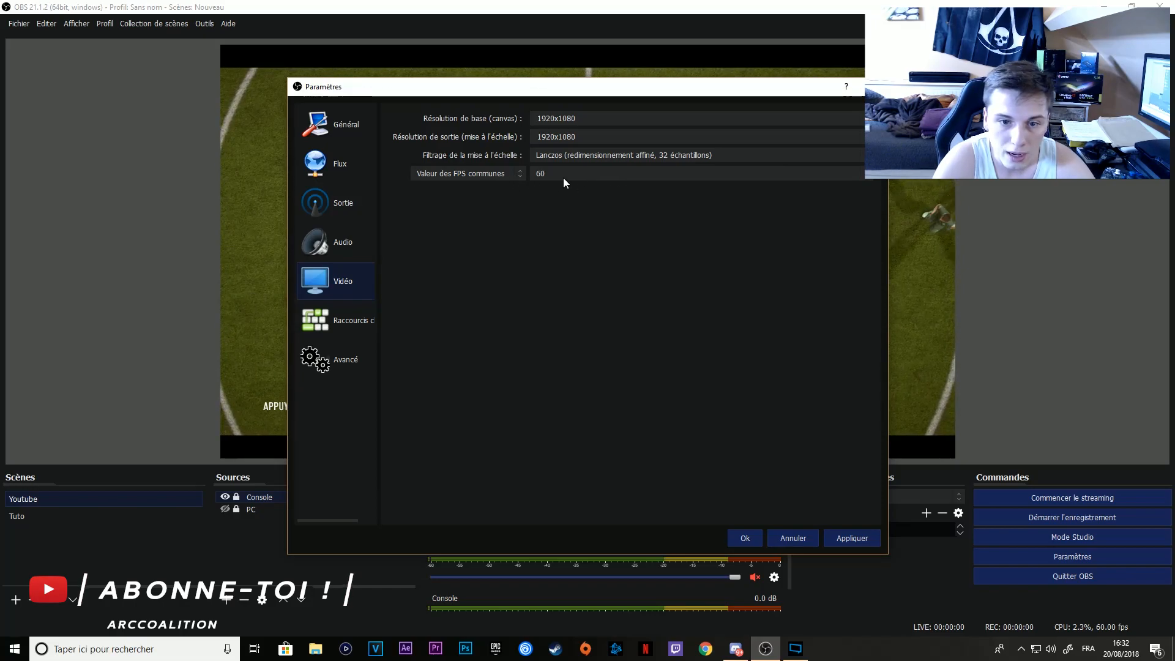
left_click(597, 175)
left_click(596, 175)
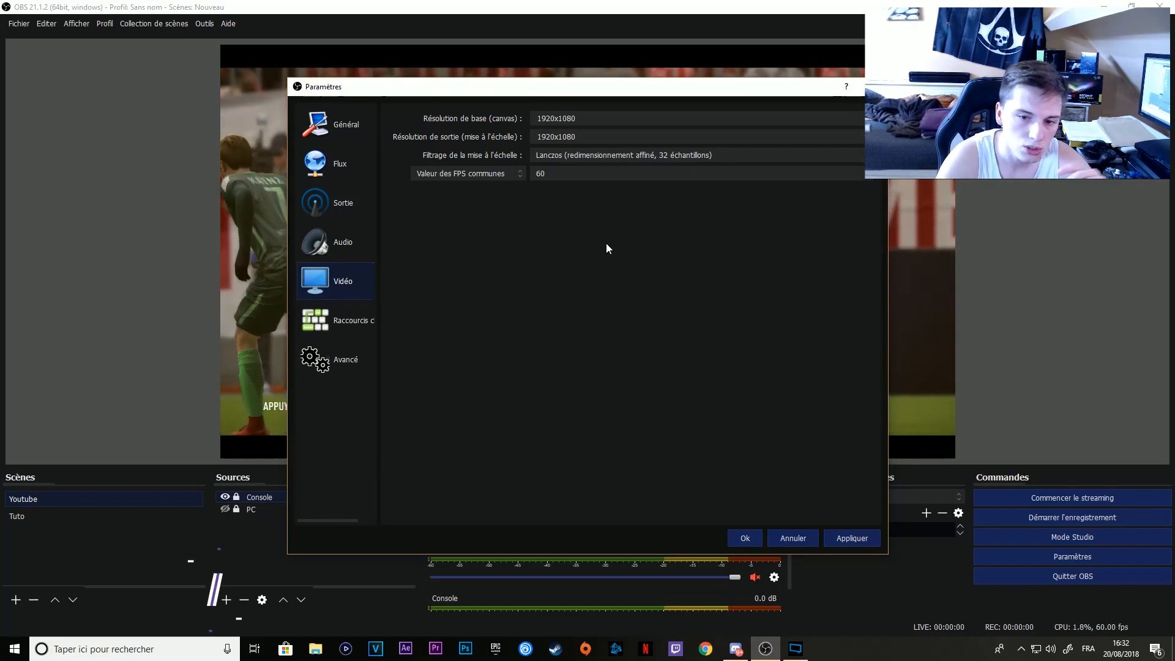
left_click(546, 175)
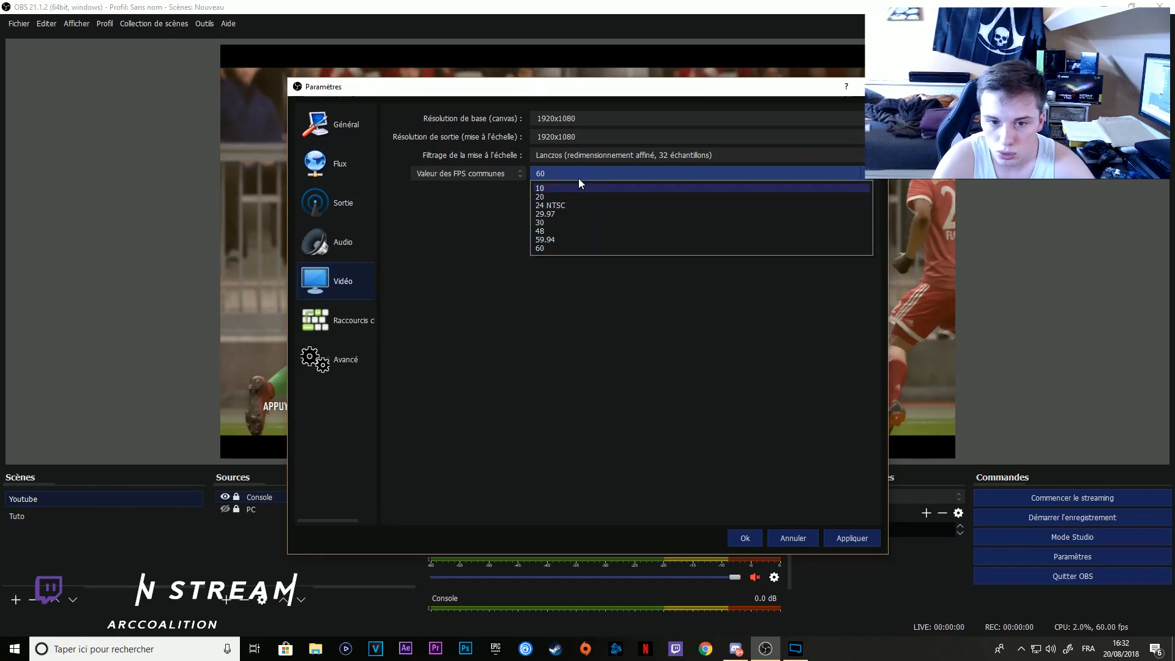
left_click(579, 178)
left_click(349, 320)
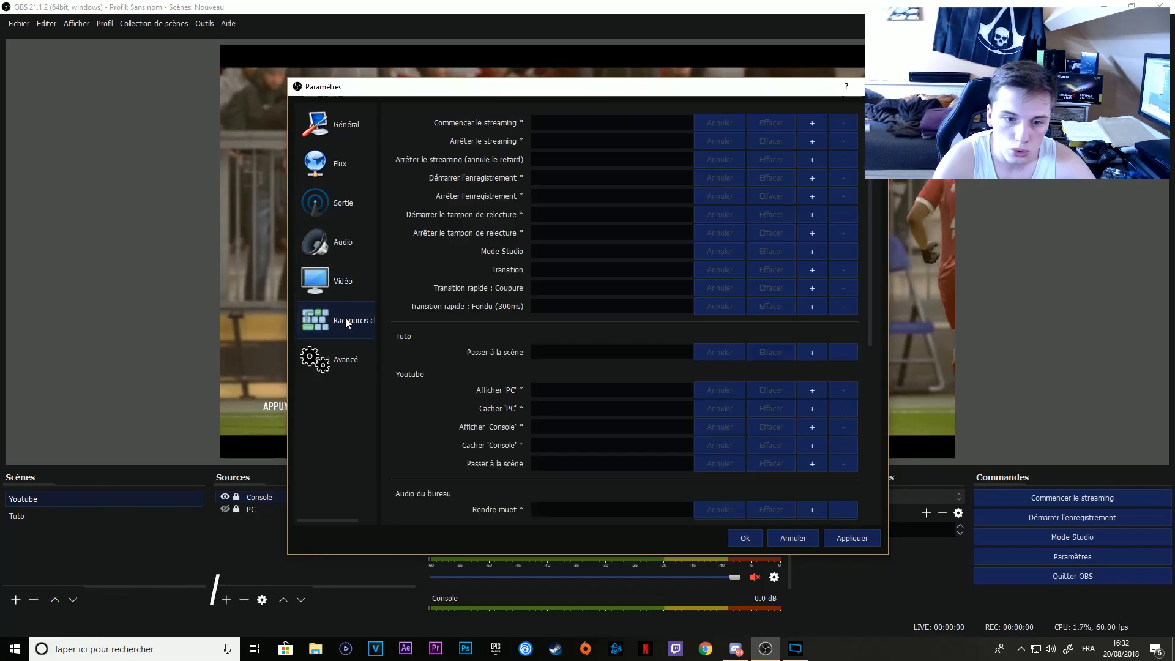
Set the audio monitoring device in the advanced settings to Casque pour téléphone (2- Razer ManO'War).
left_click(346, 359)
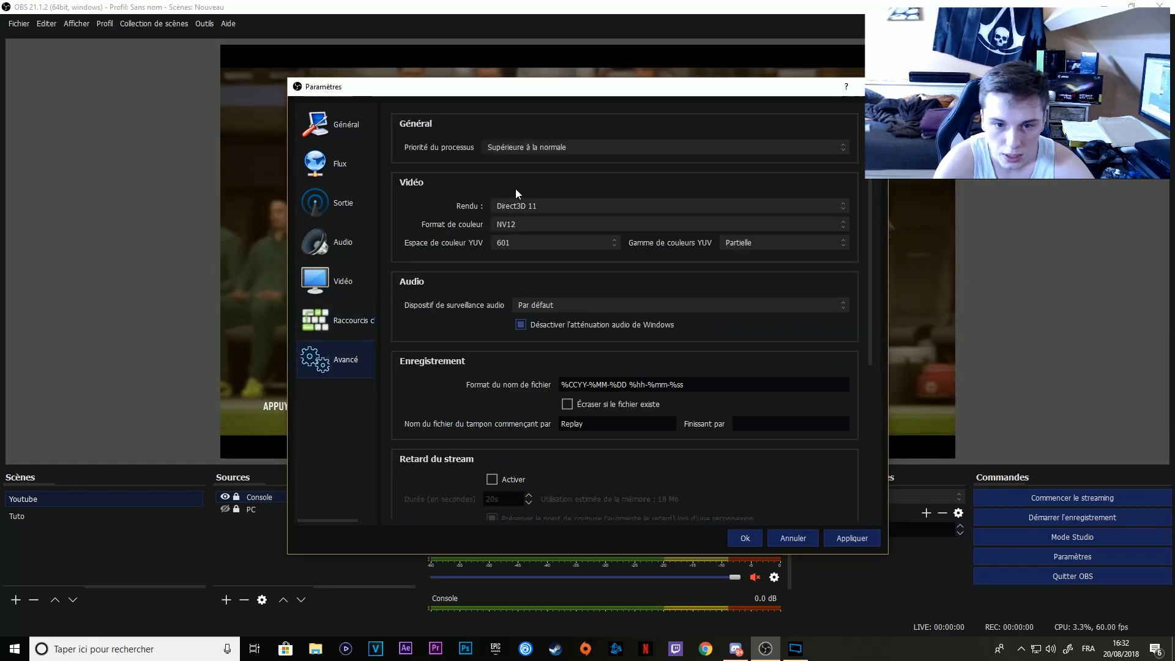
scroll(644, 303, "down", 2)
left_click(693, 300)
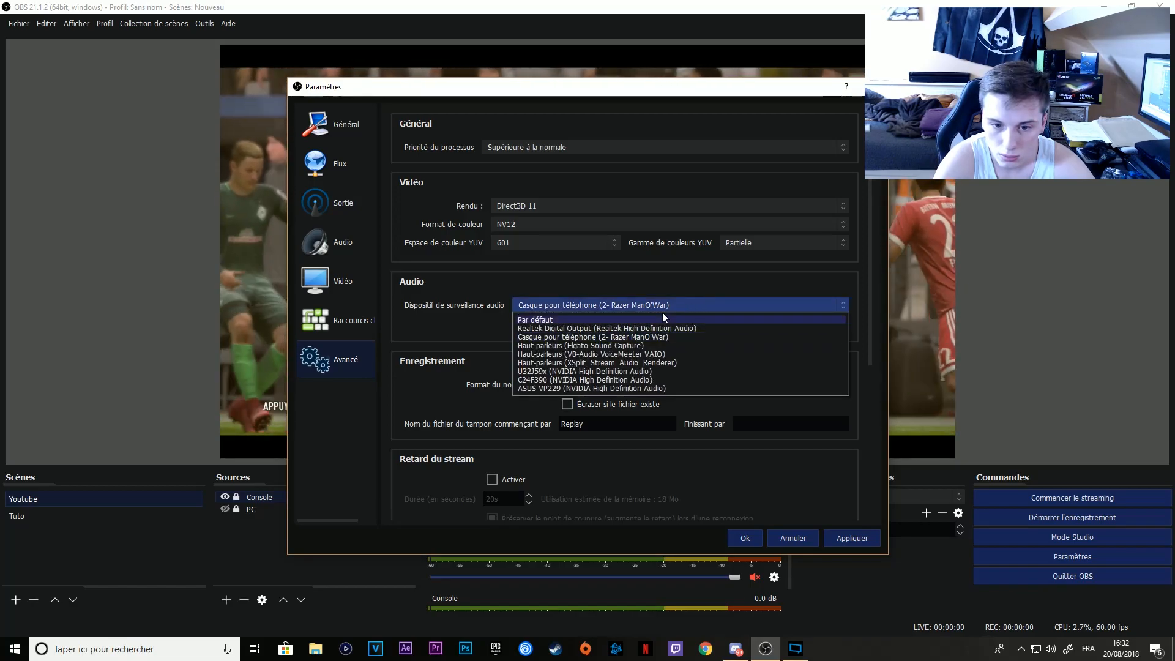
left_click(667, 310)
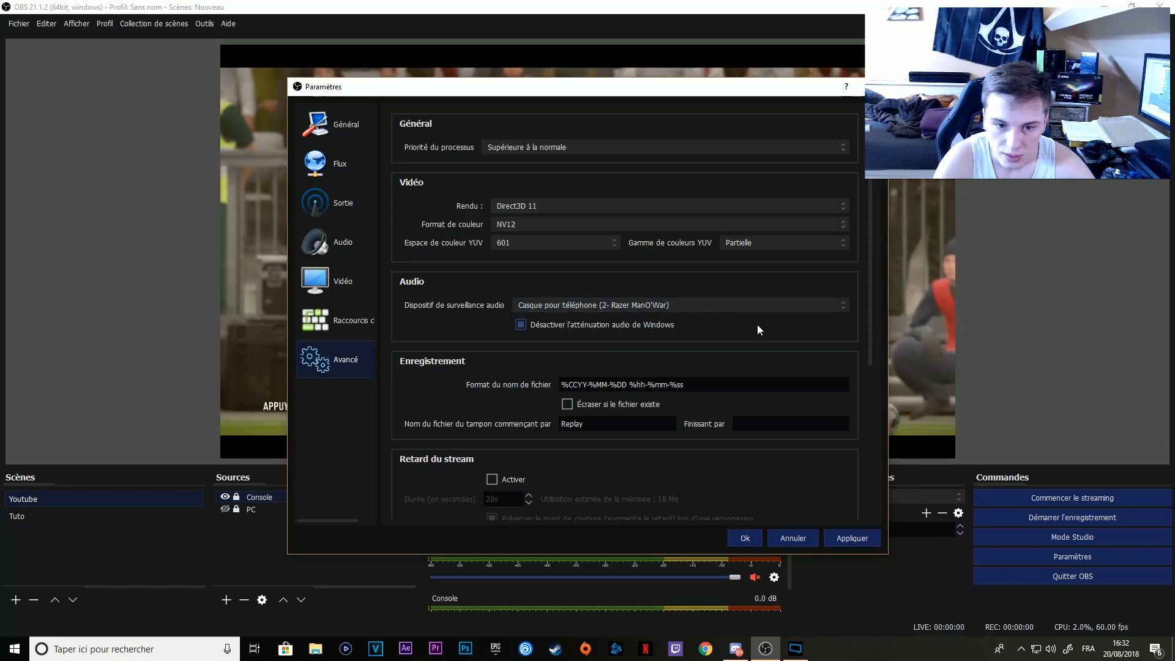
Select the Razer ManO'War headset for audio monitoring and the Supérieure à la normale process priority, and save the settings.
left_click(664, 304)
left_click(650, 318)
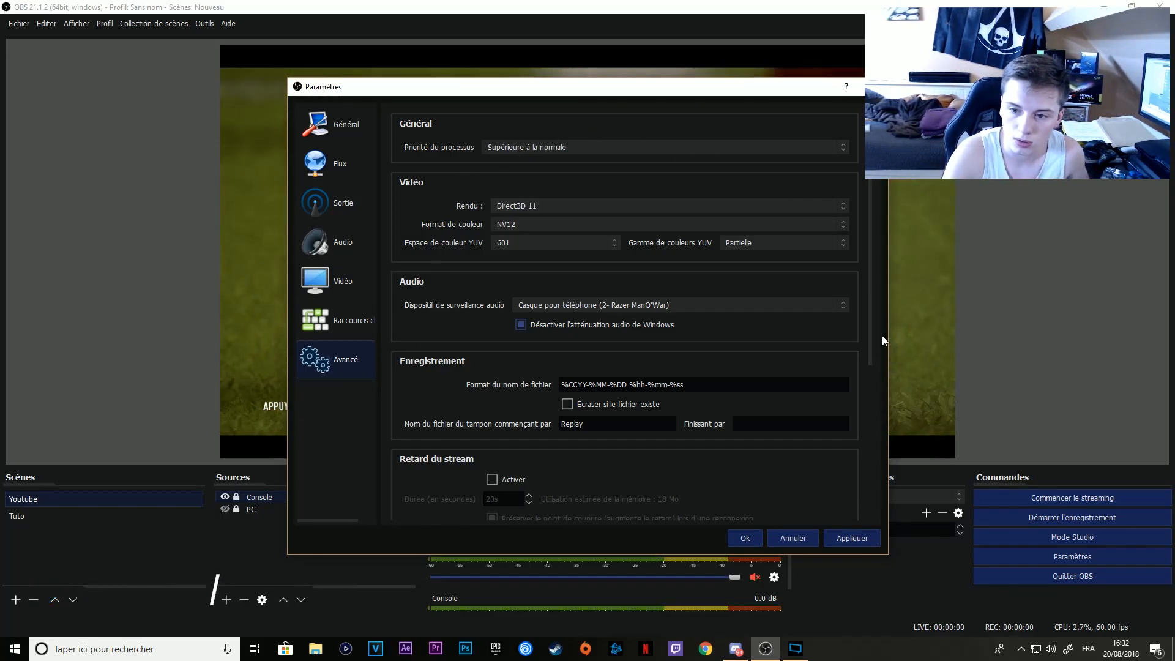
mouse_move(873, 318)
left_mouse_down()
mouse_move(865, 487)
mouse_move(865, 322)
left_mouse_up()
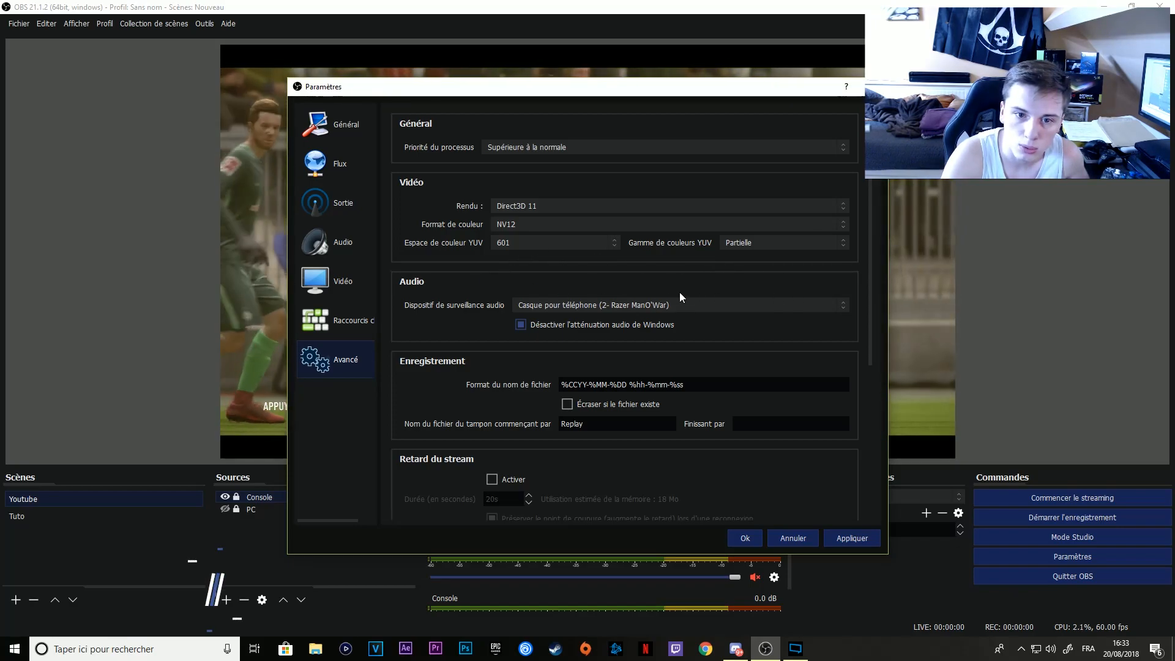
left_click(567, 149)
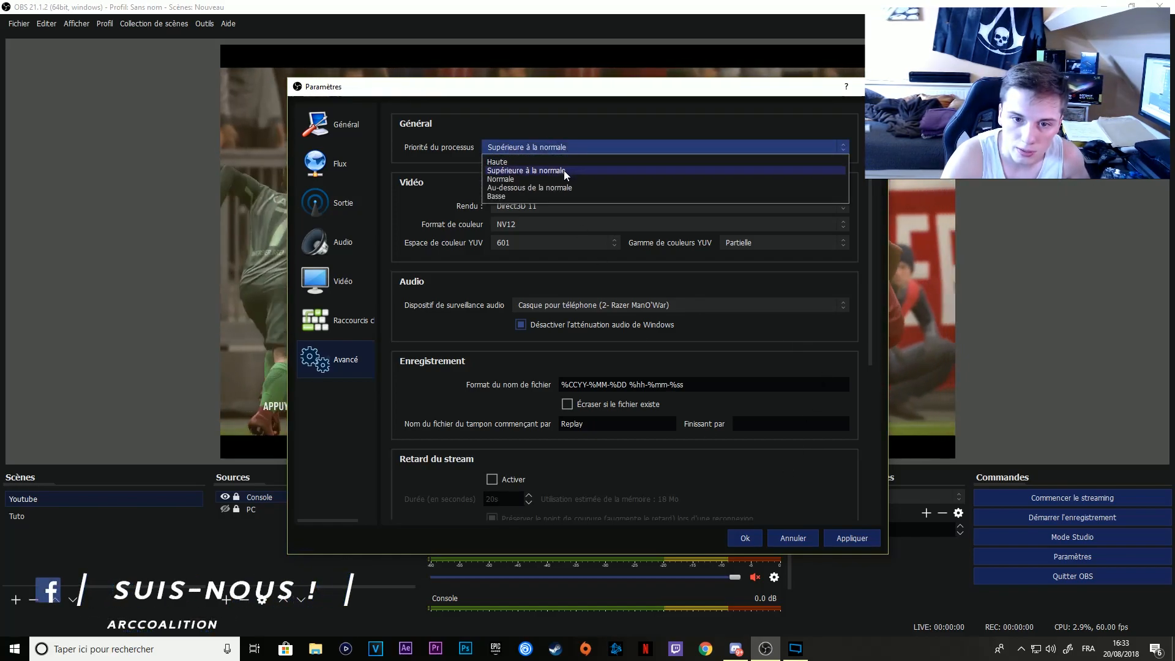
left_click(563, 171)
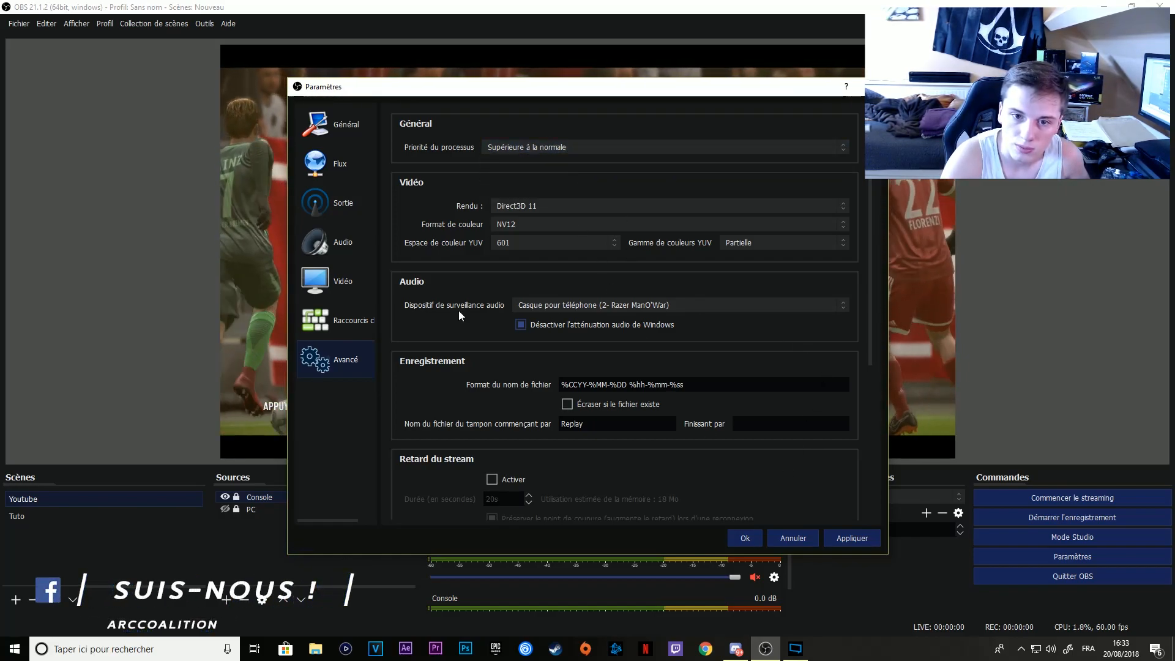
left_click(863, 539)
left_click(745, 539)
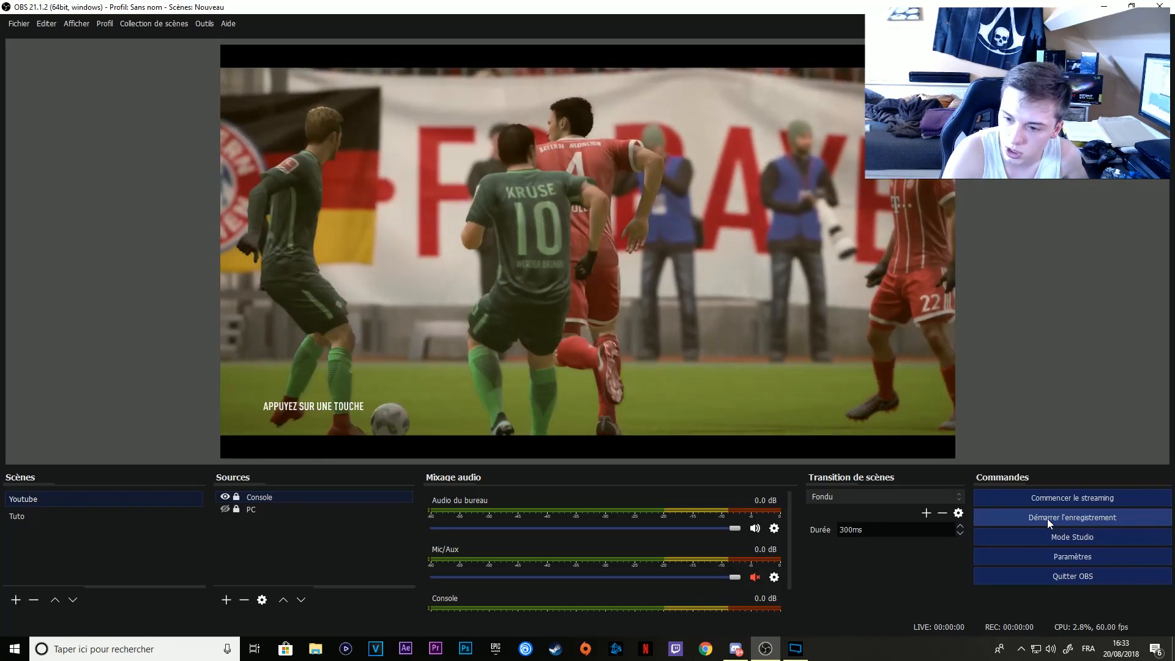
Record a short test clip of the Youtube scene and open the Enregistement Vidéo folder in File Explorer.
left_click(1015, 517)
left_click(315, 649)
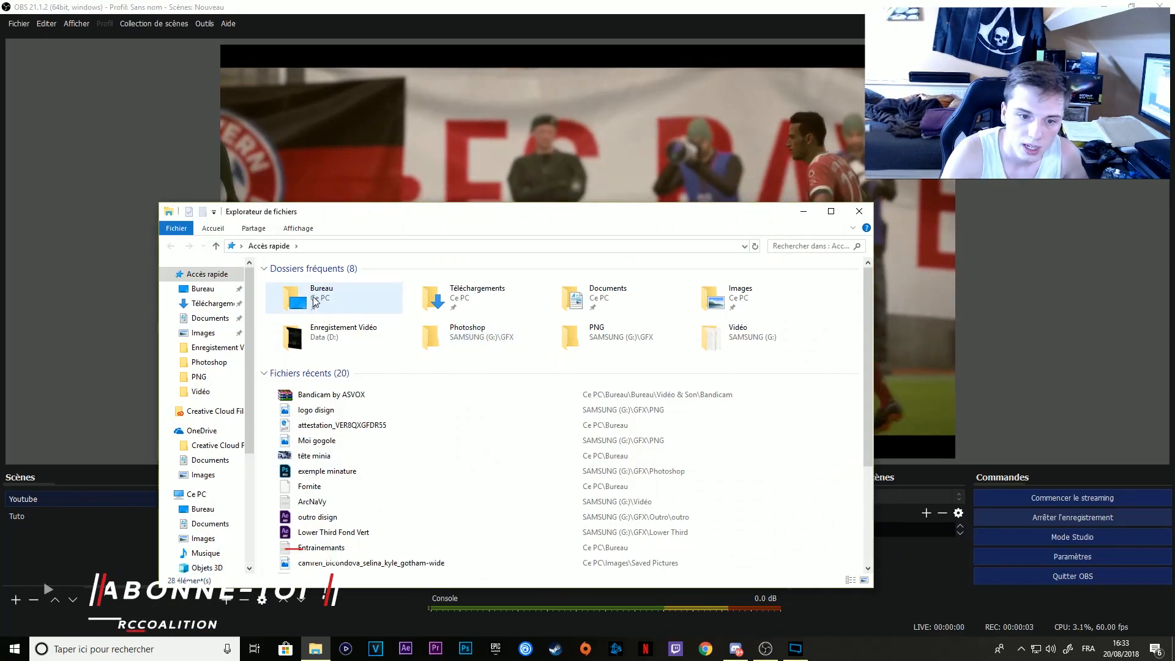
left_click(1060, 519)
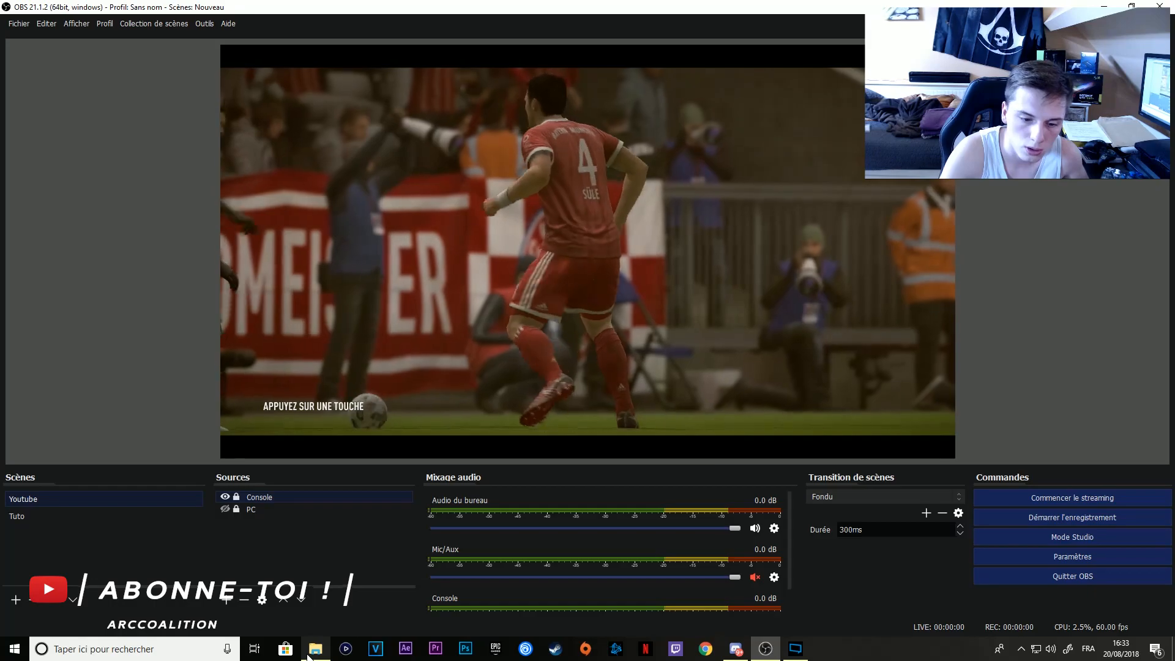
left_click(315, 649)
left_click(214, 347)
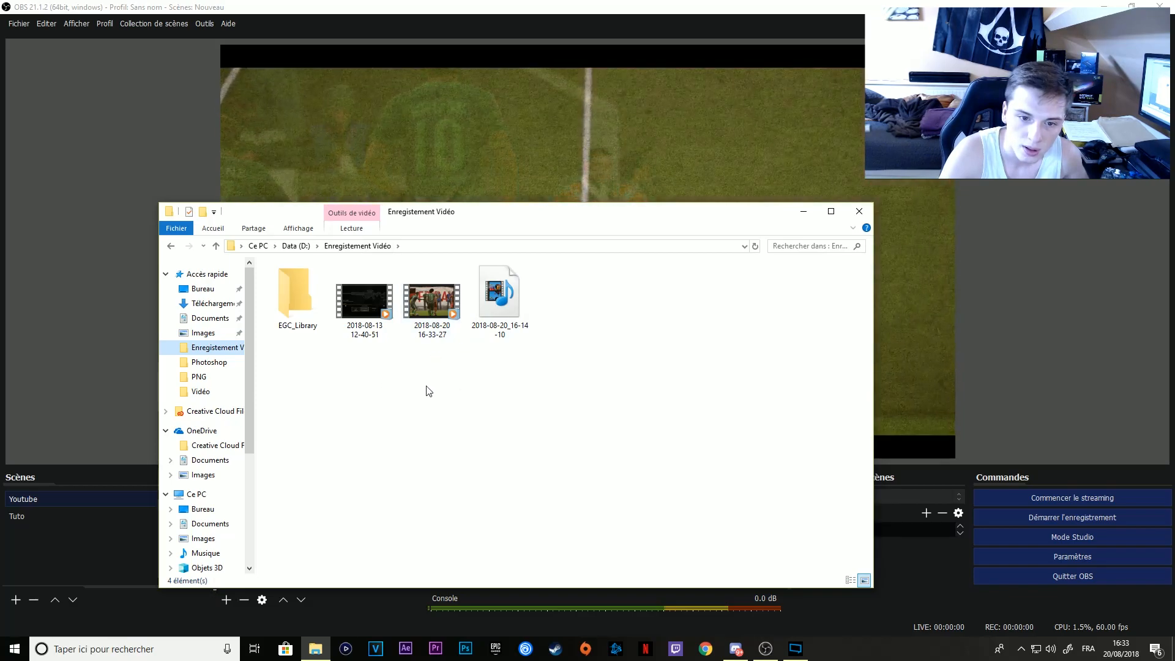
left_click_drag(514, 359, 525, 286)
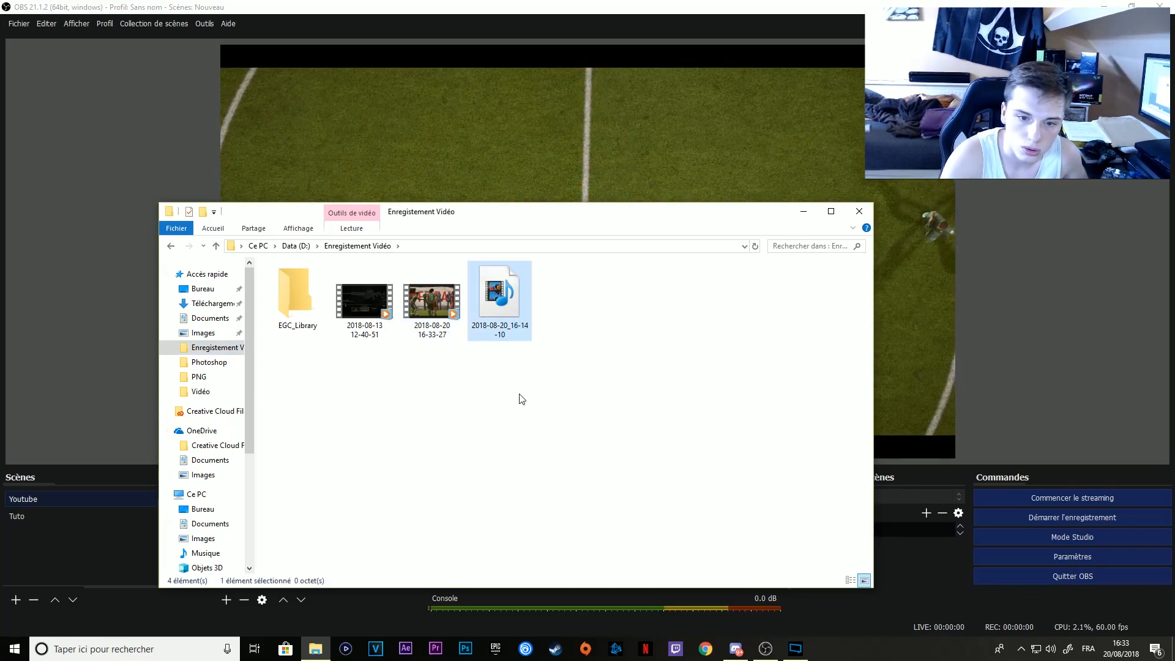
left_click_drag(549, 360, 571, 399)
left_click_drag(547, 299, 555, 267)
left_click_drag(549, 406, 639, 257)
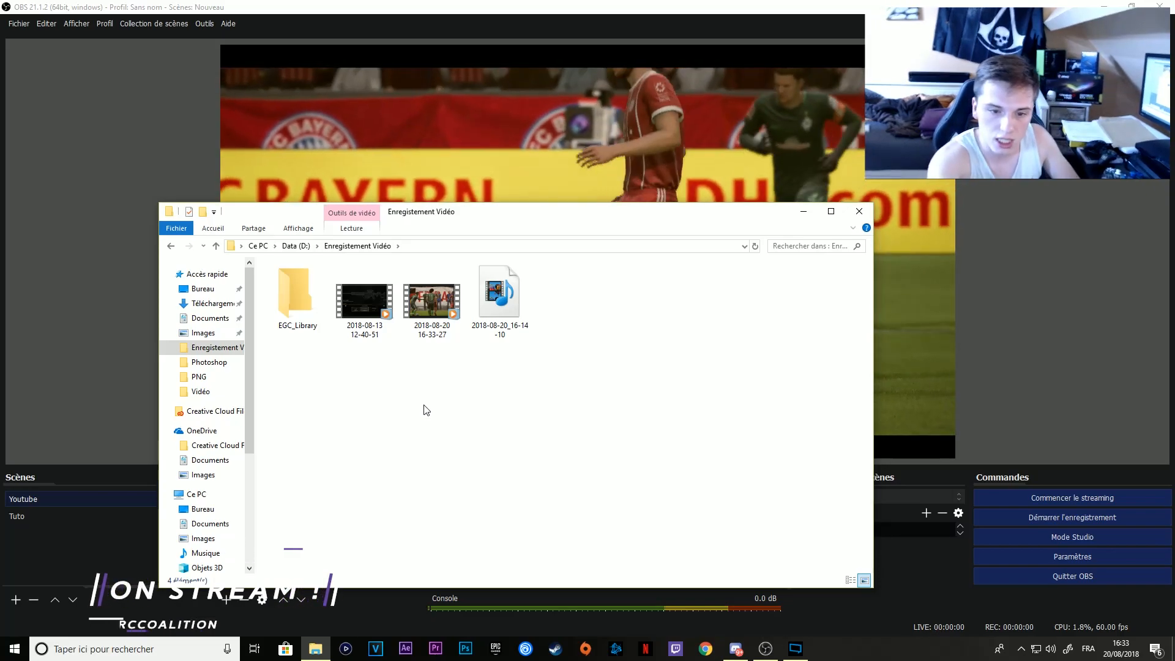
left_click_drag(503, 425, 545, 281)
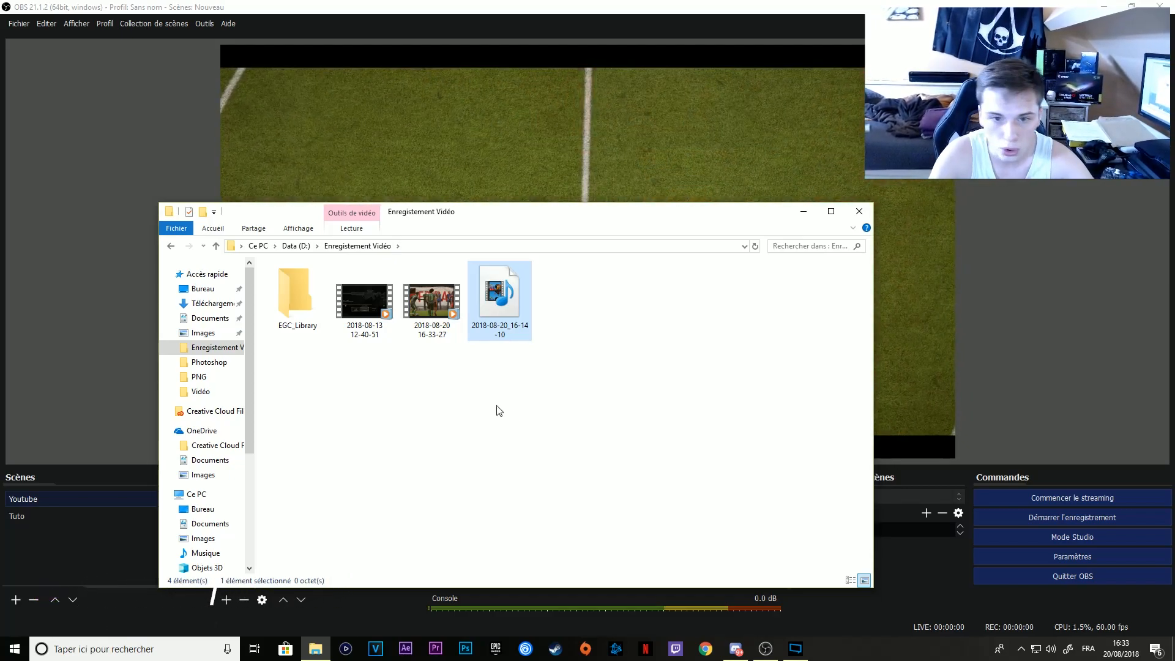
left_click_drag(473, 396, 569, 303)
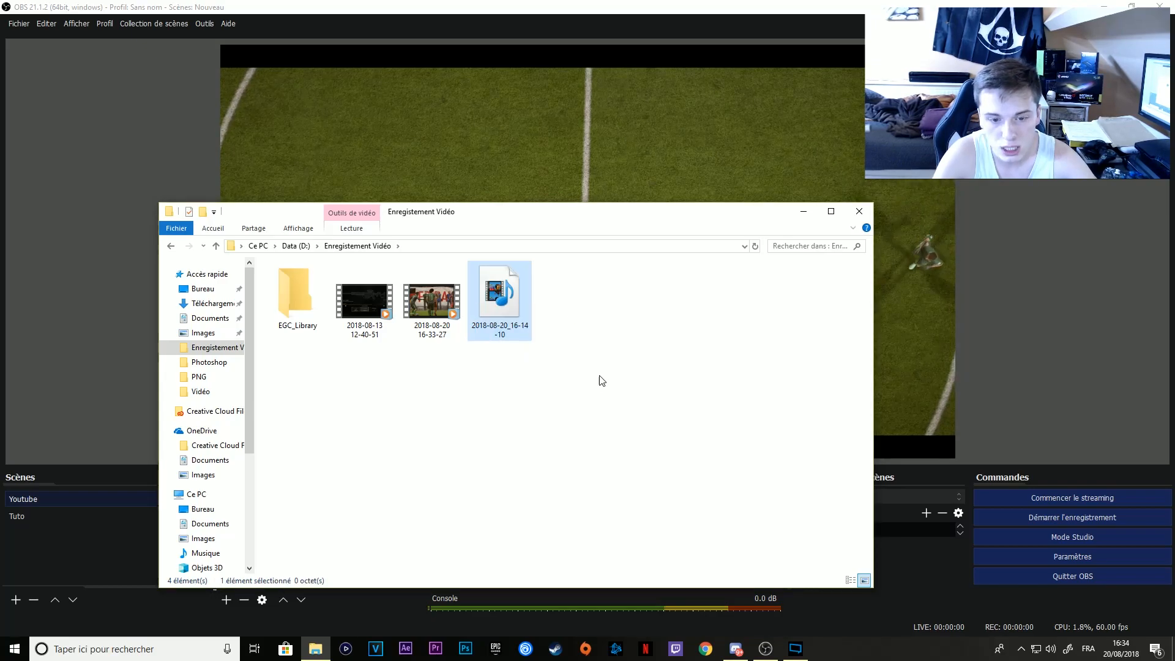
left_click(584, 385)
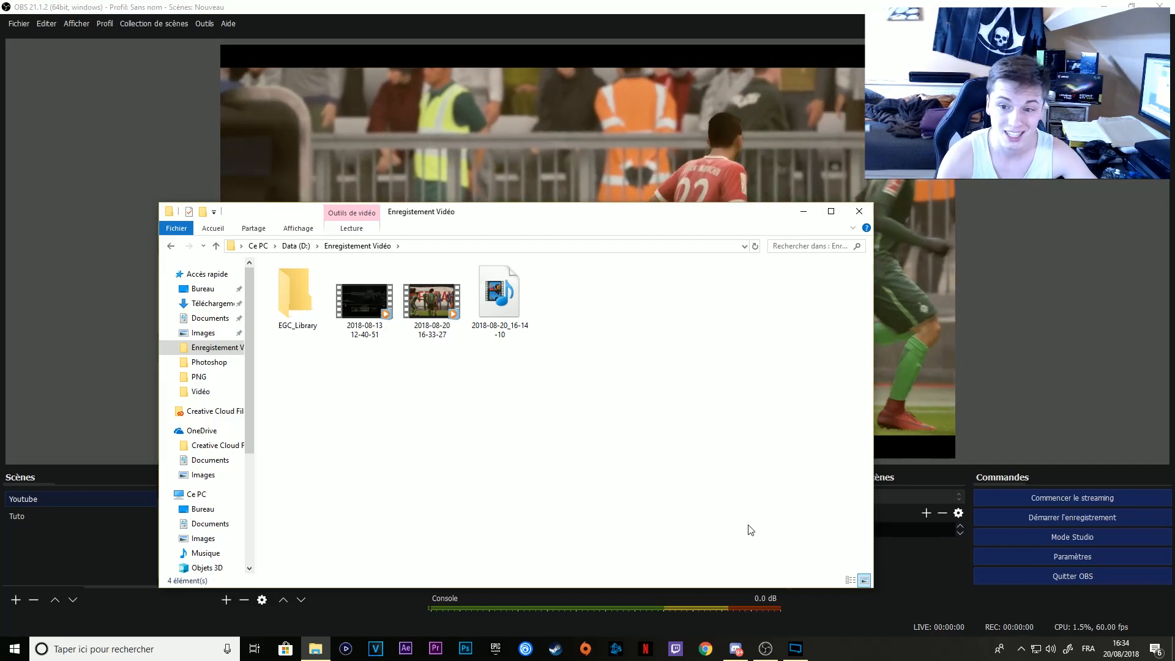
left_click_drag(509, 381, 546, 265)
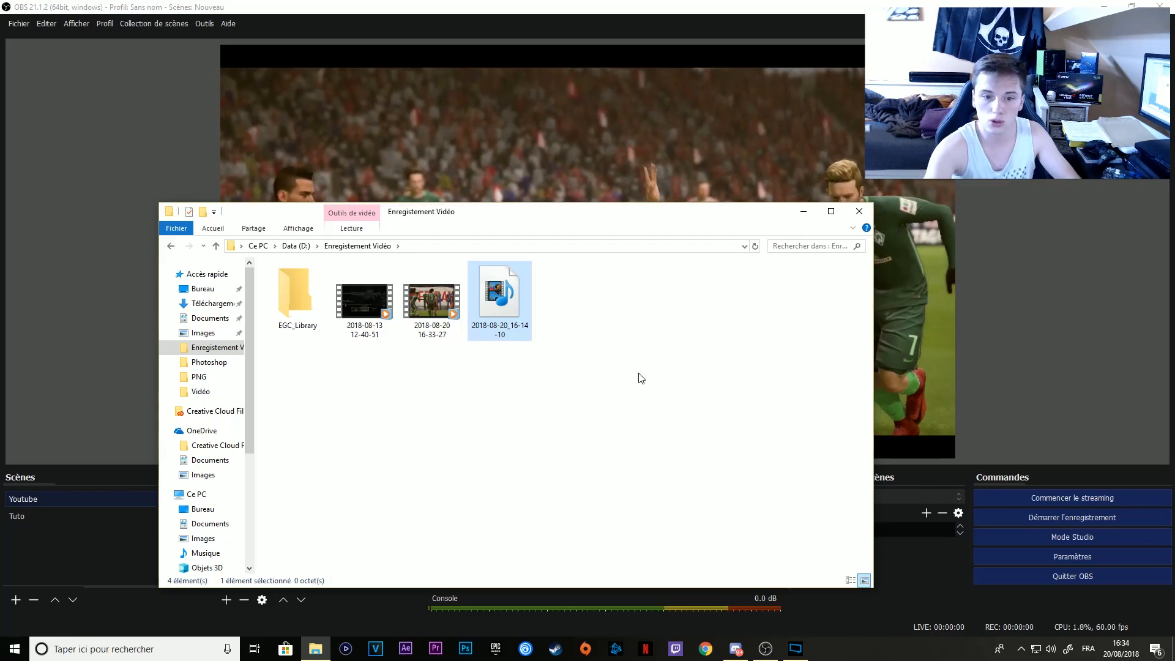
left_click_drag(385, 402, 439, 311)
left_click(438, 345)
left_click(436, 332)
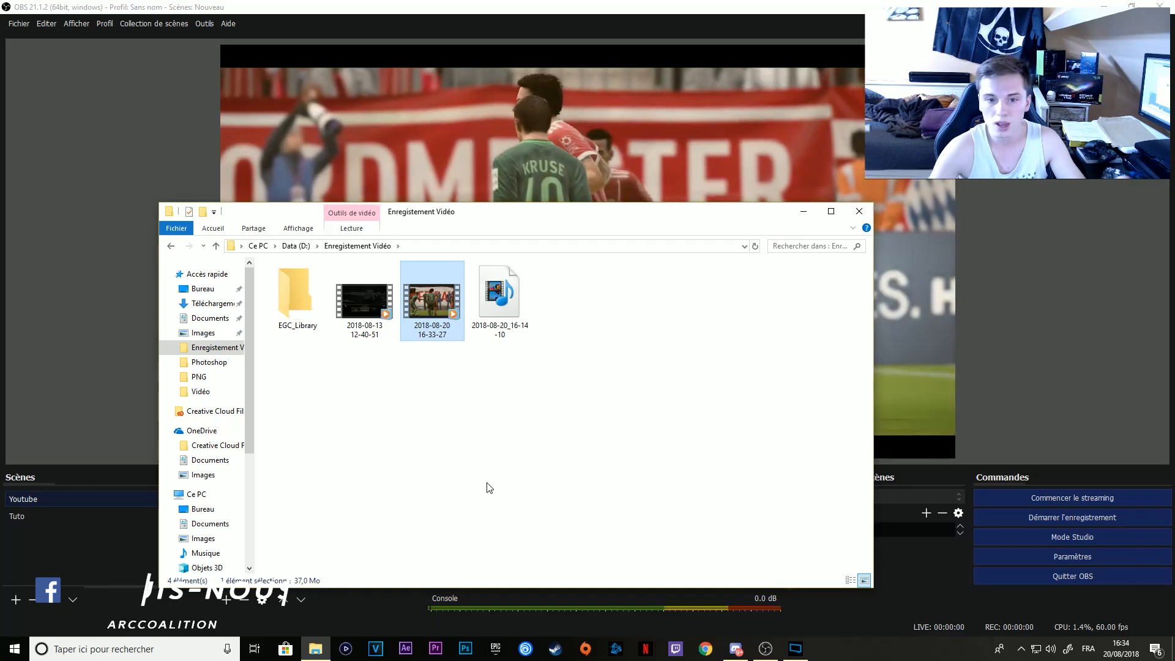
left_click_drag(497, 407, 536, 289)
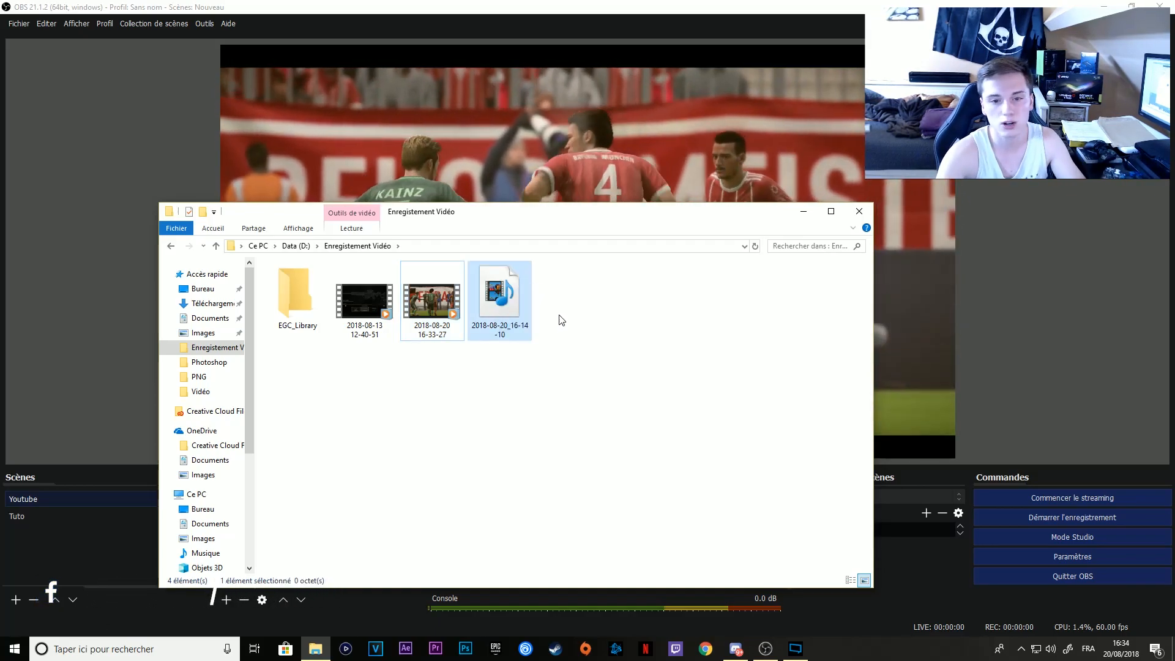
left_click(603, 371)
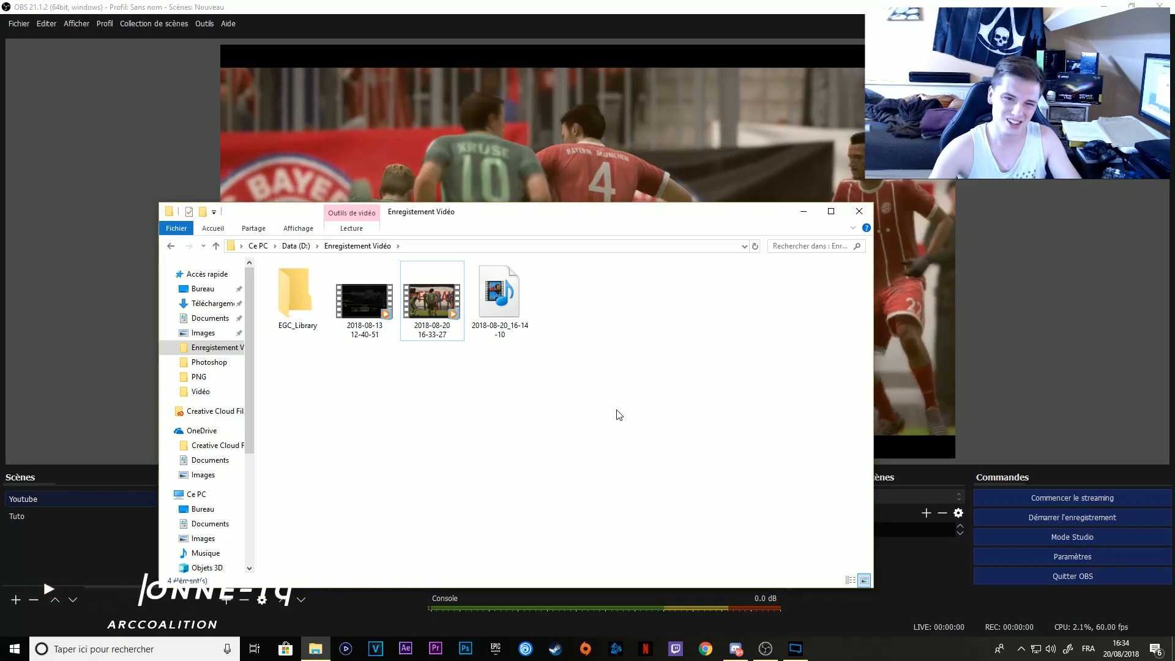
left_click_drag(431, 406, 457, 283)
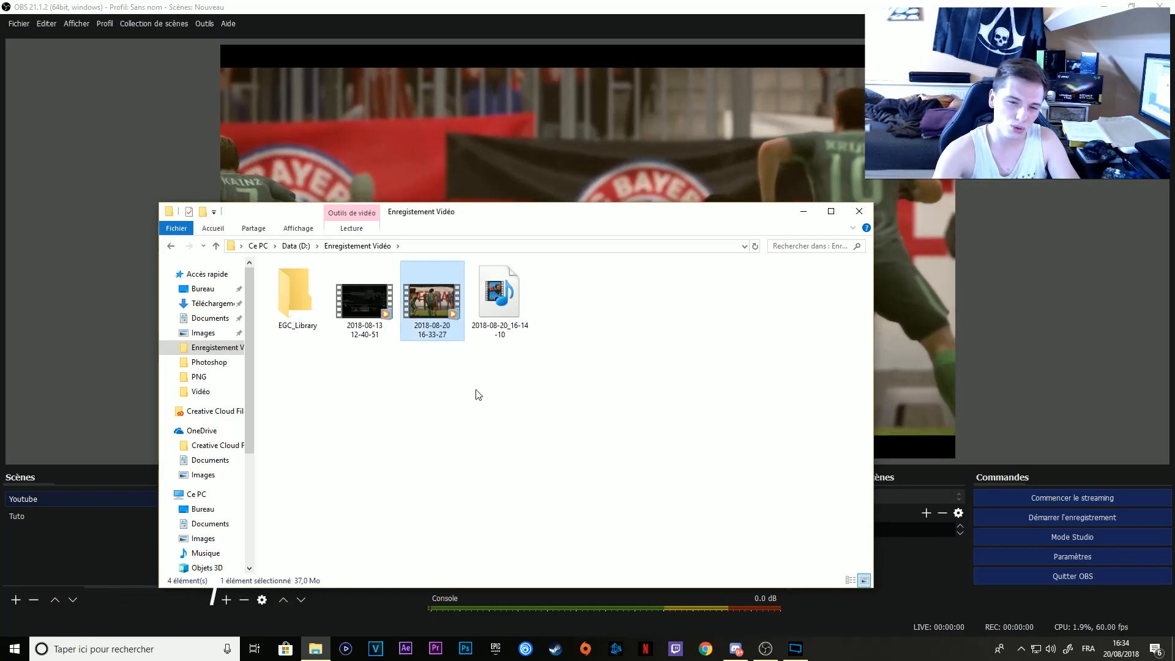
left_click_drag(484, 424, 450, 347)
left_click_drag(460, 388, 452, 316)
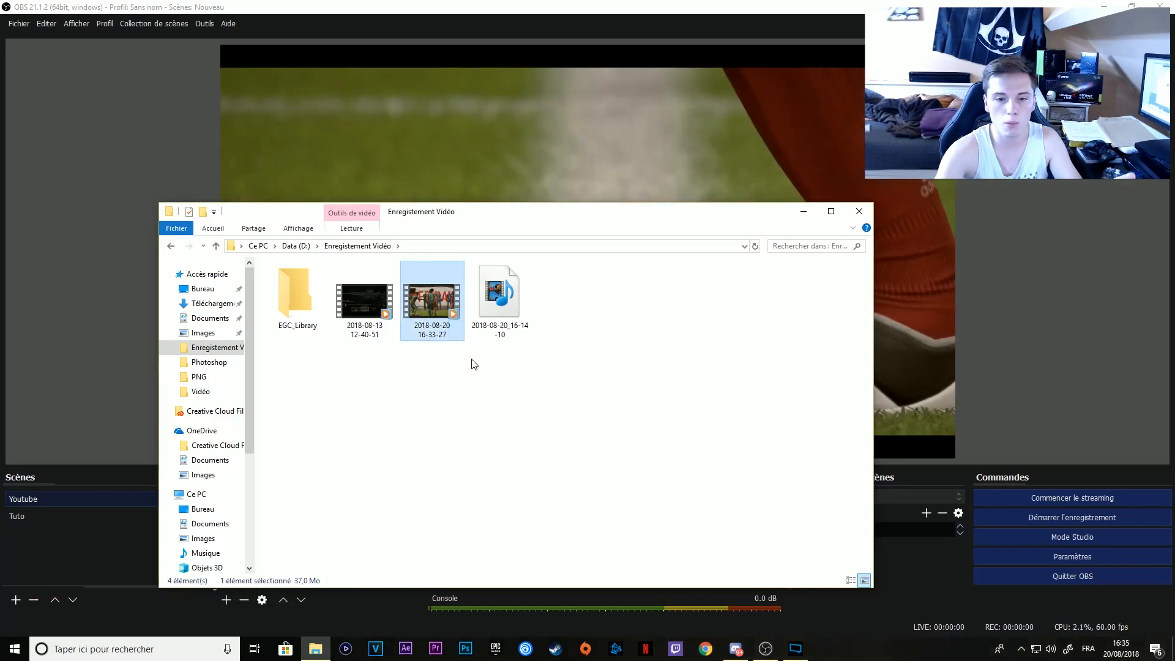
left_click_drag(514, 416, 496, 408)
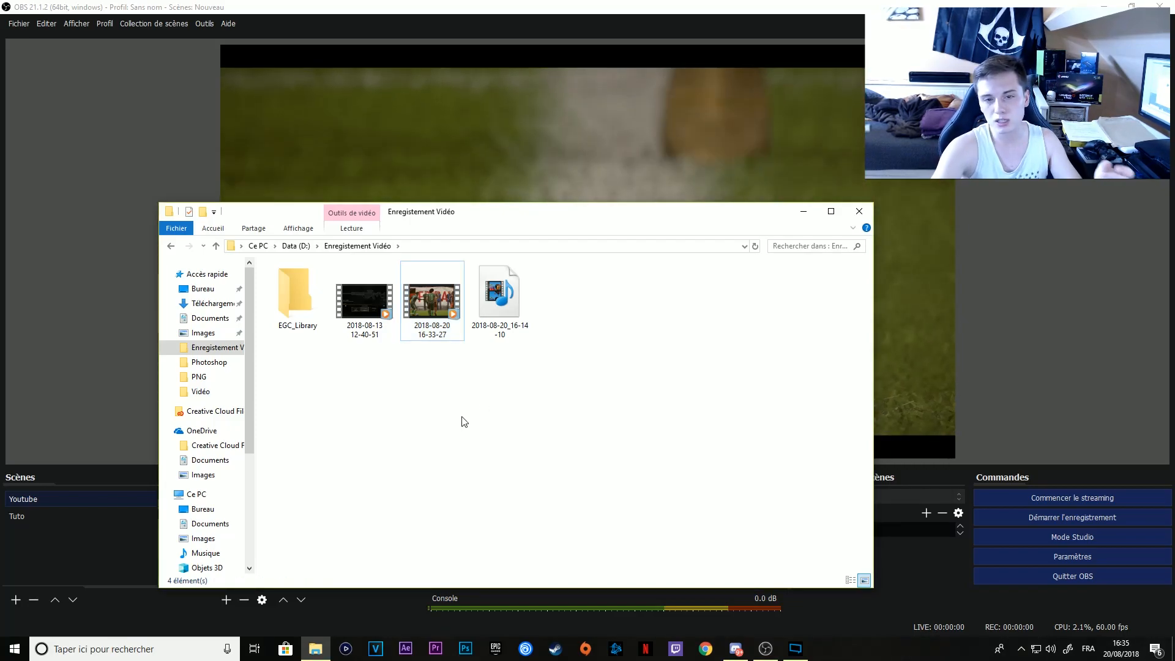
left_click_drag(436, 328, 436, 328)
left_click_drag(450, 398, 432, 316)
left_click(587, 484)
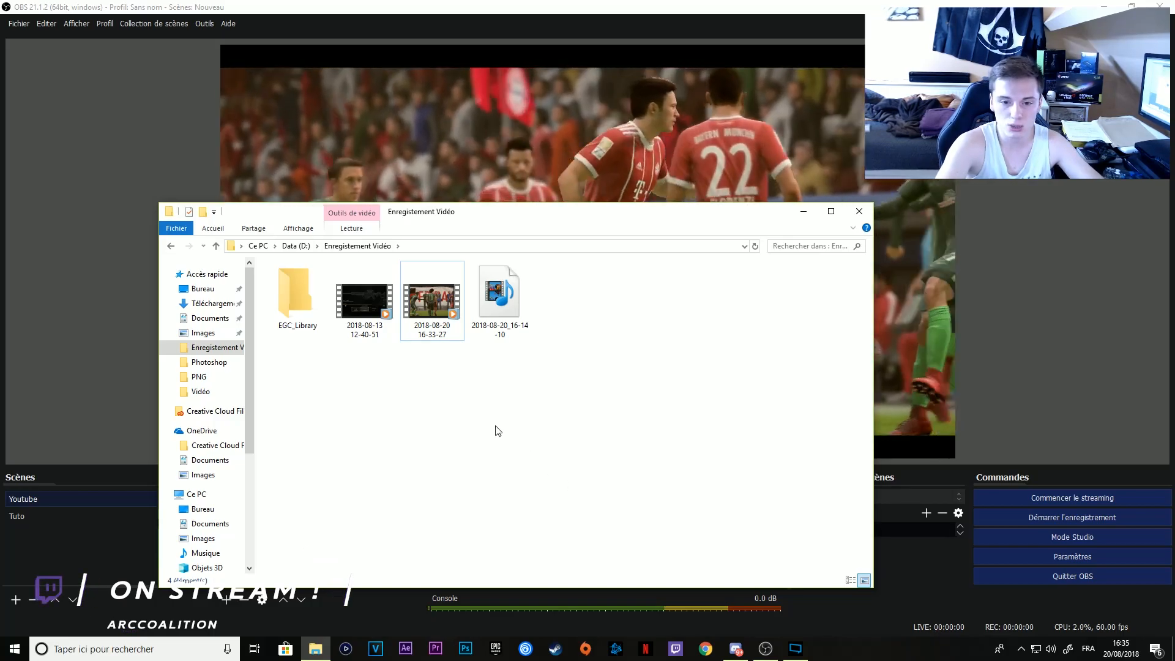
left_click_drag(428, 432, 450, 268)
double_click(450, 268)
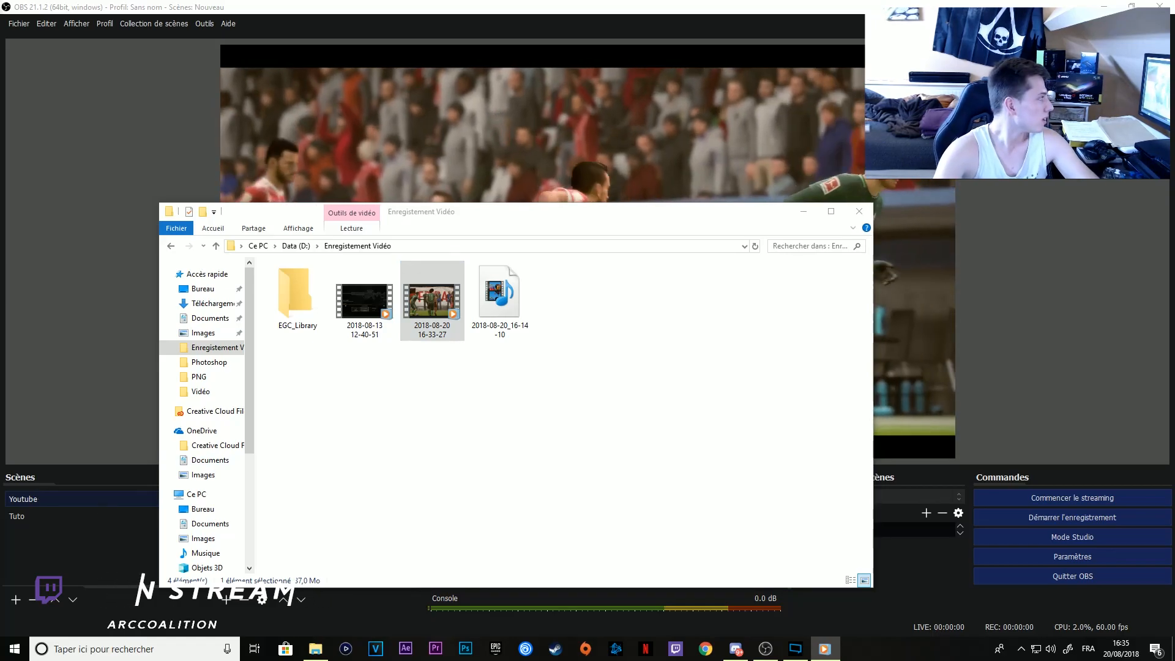